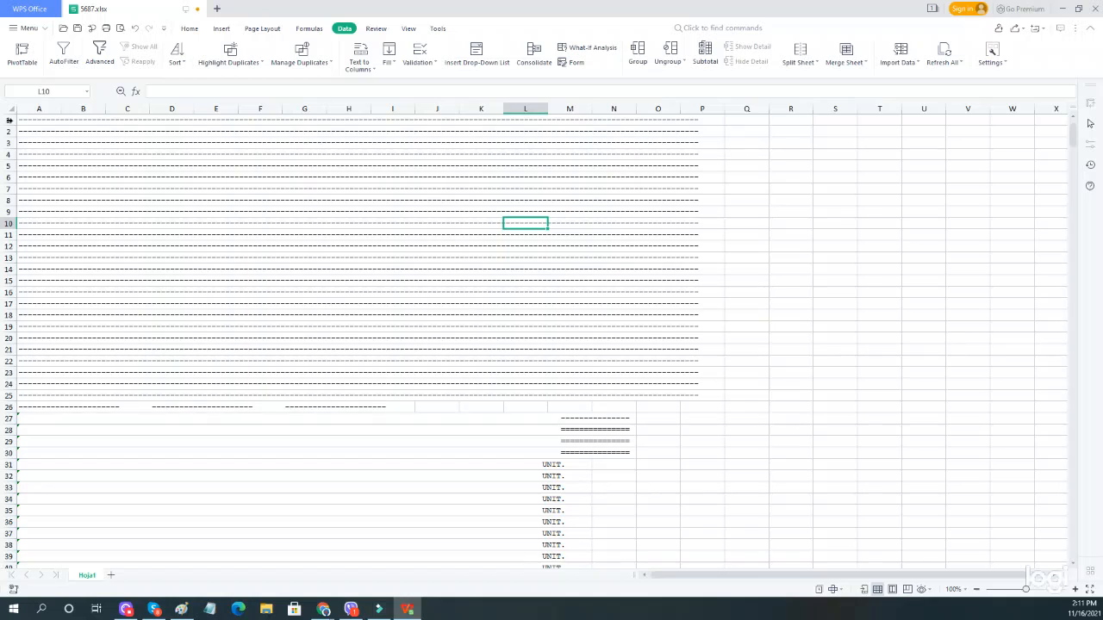
Delete rows 1 to 67, which hold dashed lines, UNIT. labels, totals, order and page headings.
drag(9, 120, 65, 498)
right_click(304, 334)
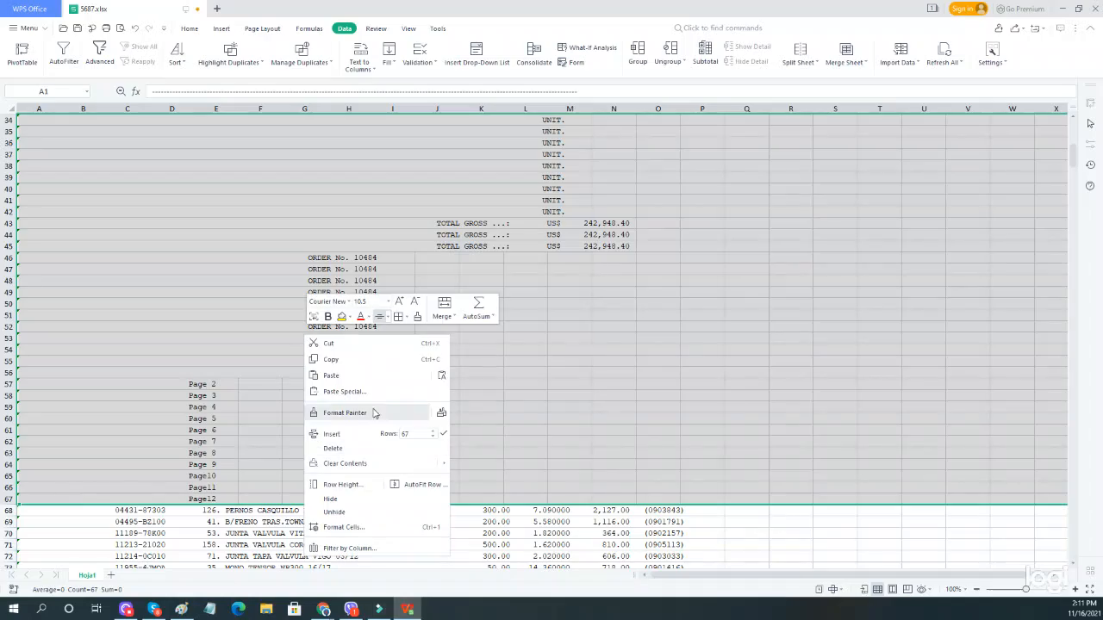
click(369, 447)
Find the CONDITIONS : row (263) among the product lines and delete it.
scroll(365, 297, down, 20)
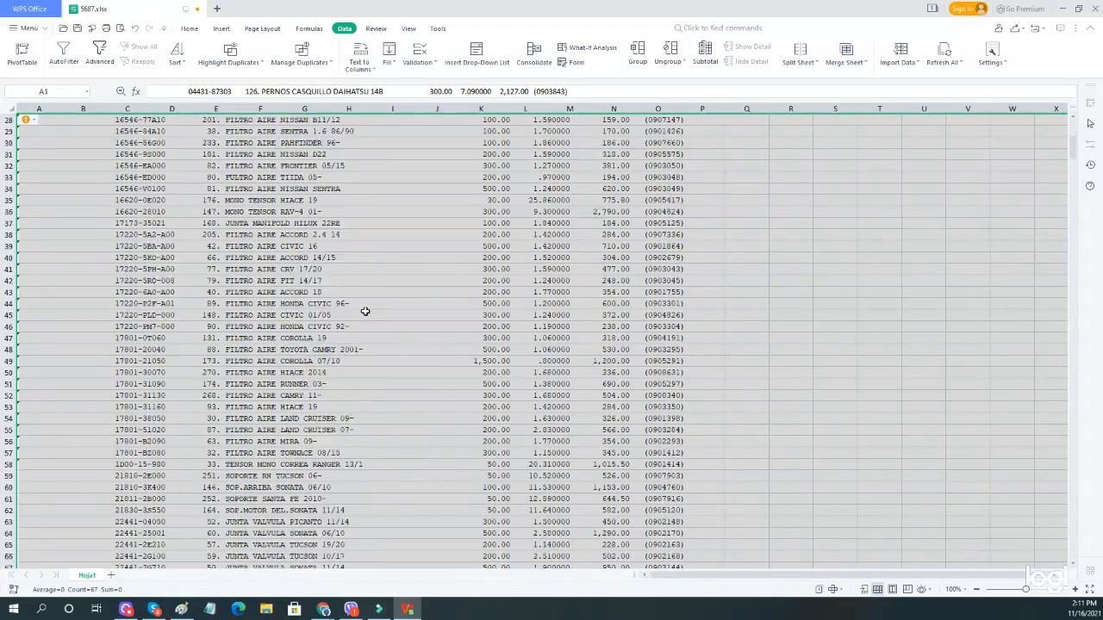
scroll(374, 380, down, 19)
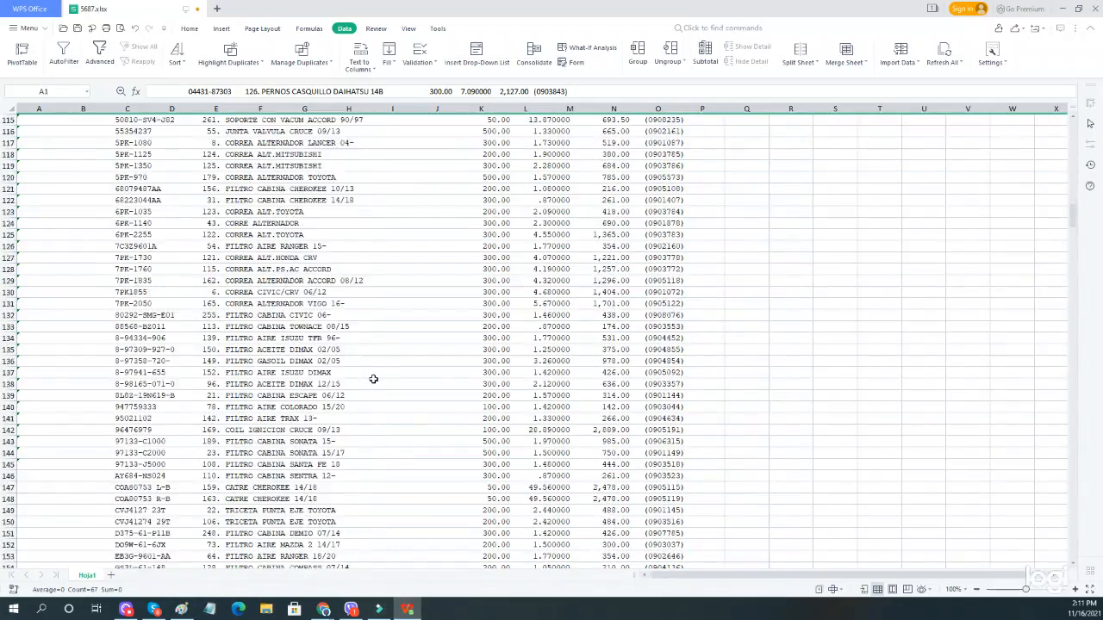
scroll(373, 379, down, 20)
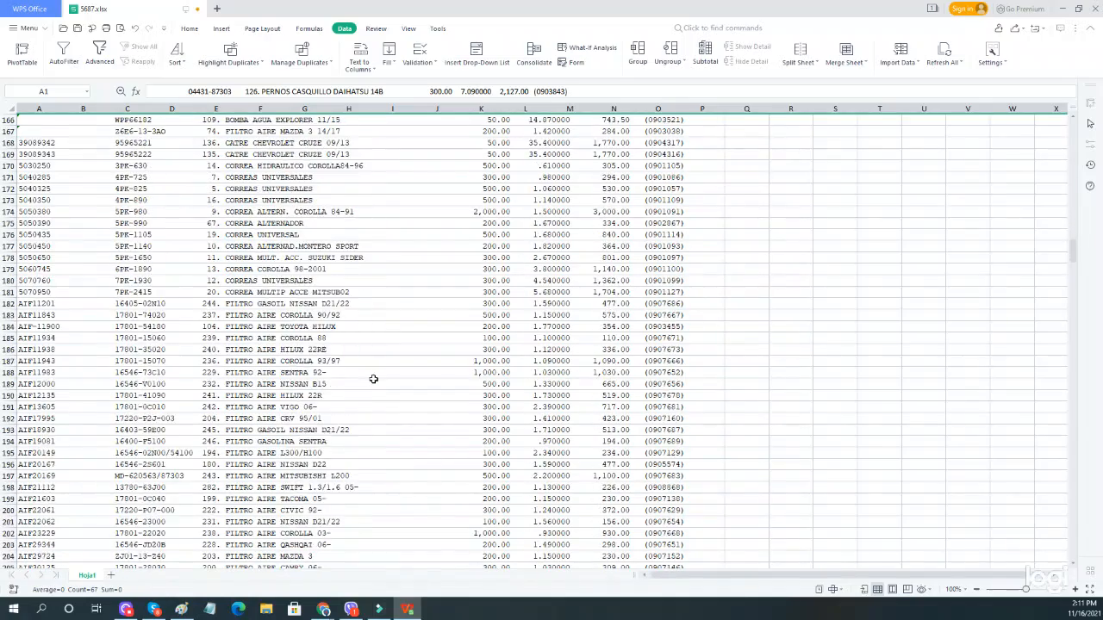
scroll(373, 379, down, 8)
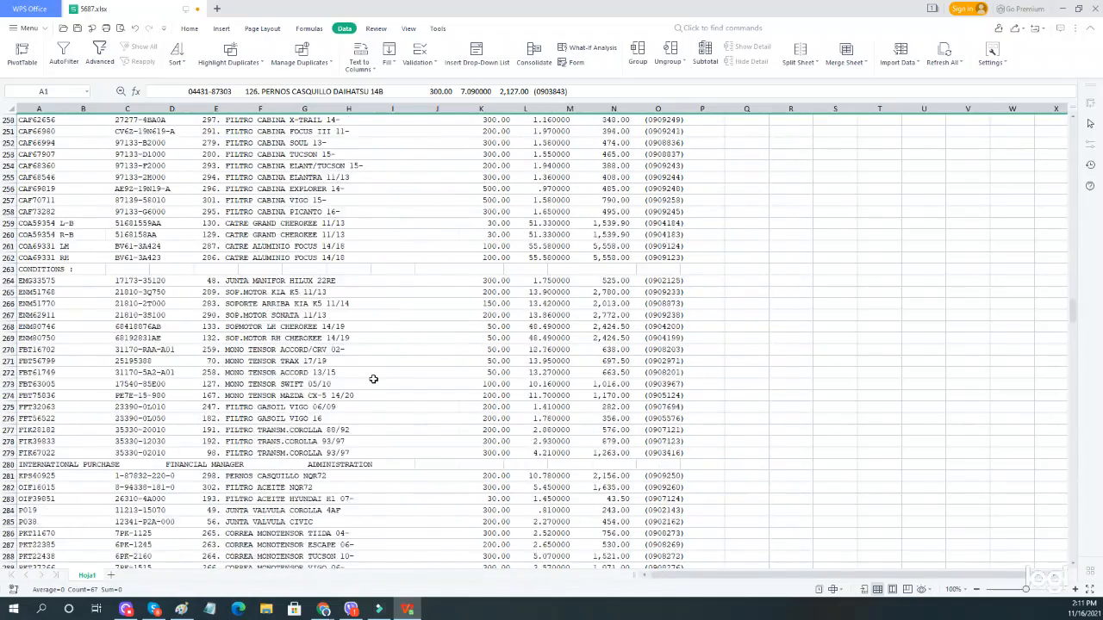
click(8, 269)
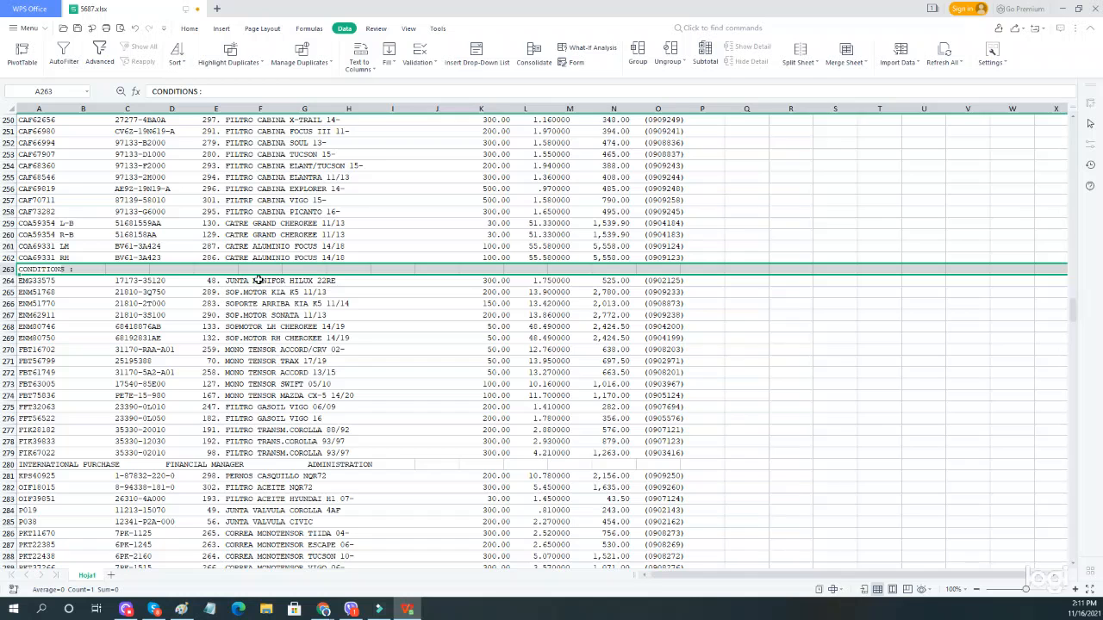
right_click(316, 268)
click(358, 383)
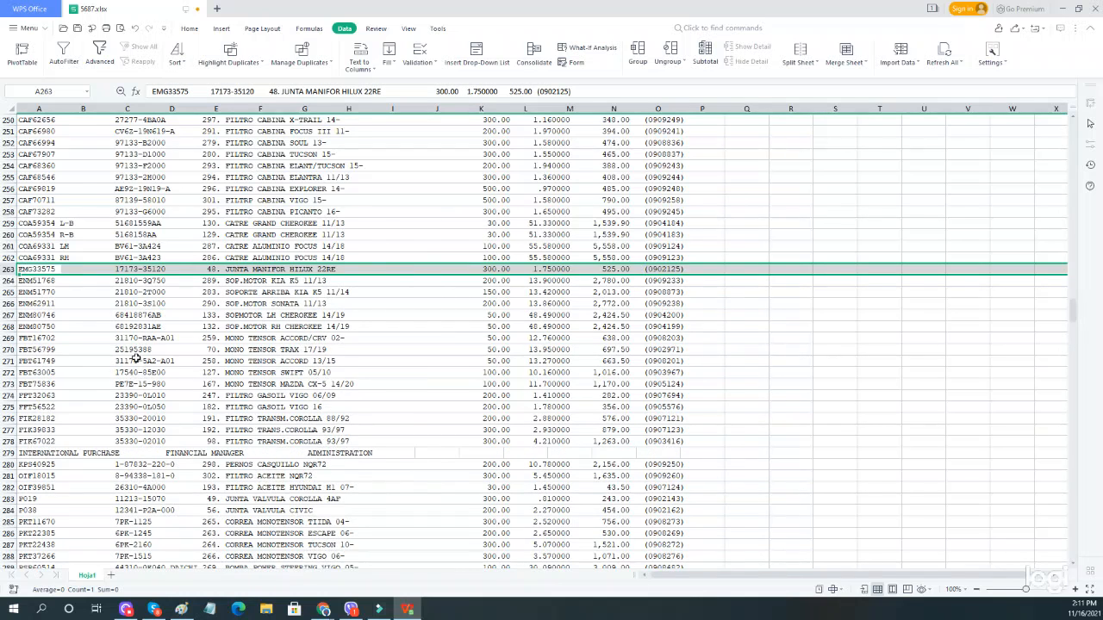
Delete row 279 with the INTERNATIONAL PURCHASE, FINANCIAL MANAGER and ADMINISTRATION labels.
scroll(86, 366, down, 3)
click(8, 349)
right_click(349, 351)
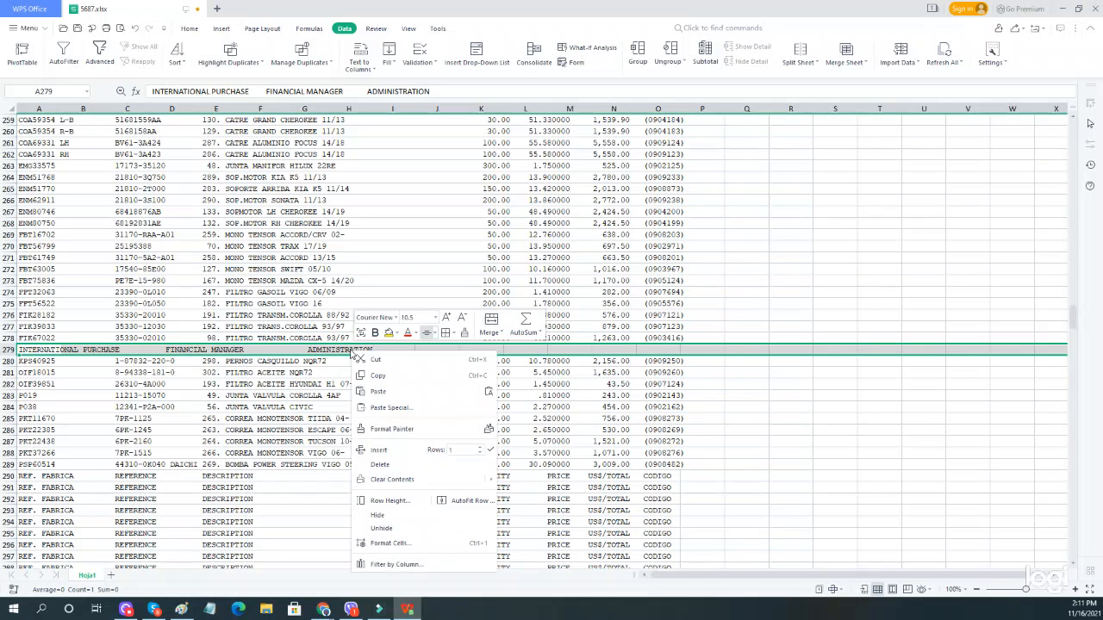
click(406, 464)
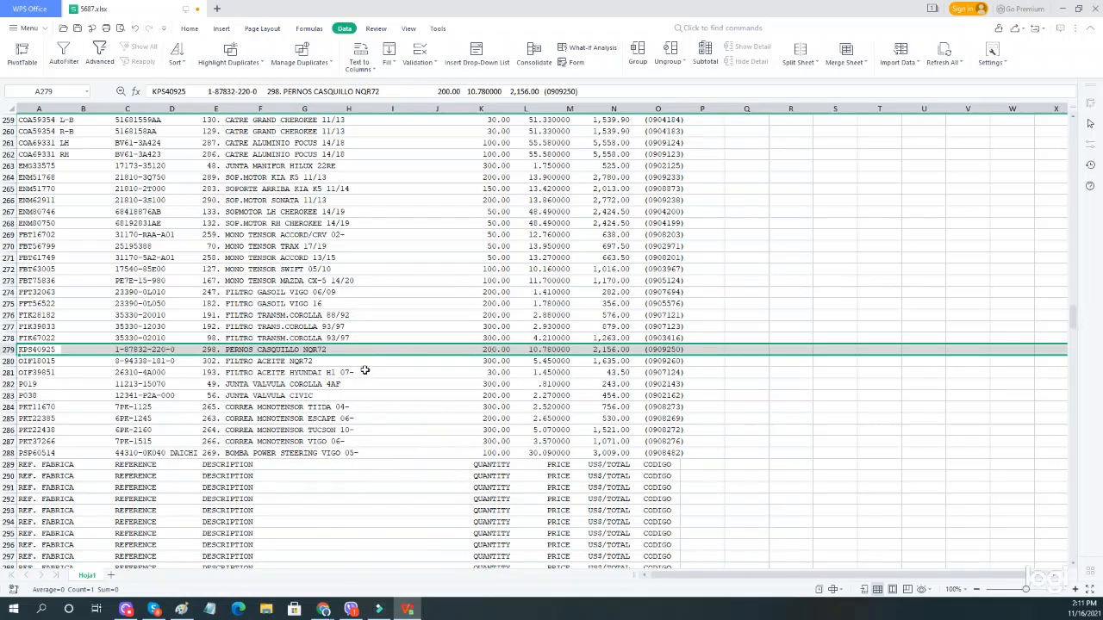
Delete the block of repeated REF. FABRICA column-header rows, 289 to 300.
scroll(365, 367, down, 7)
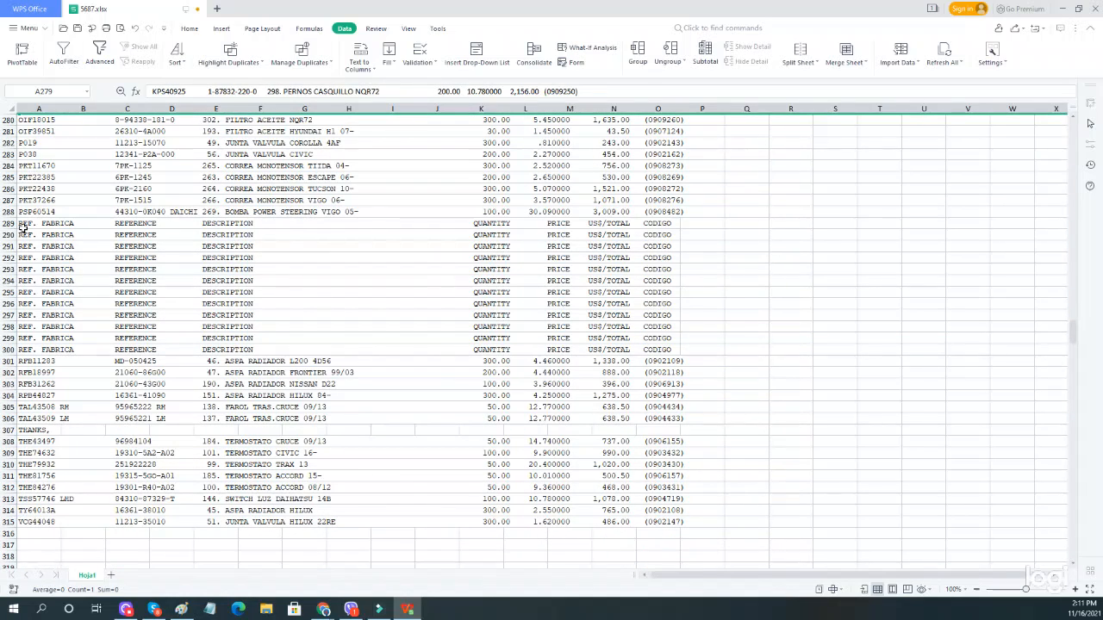
drag(10, 224, 12, 350)
right_click(251, 284)
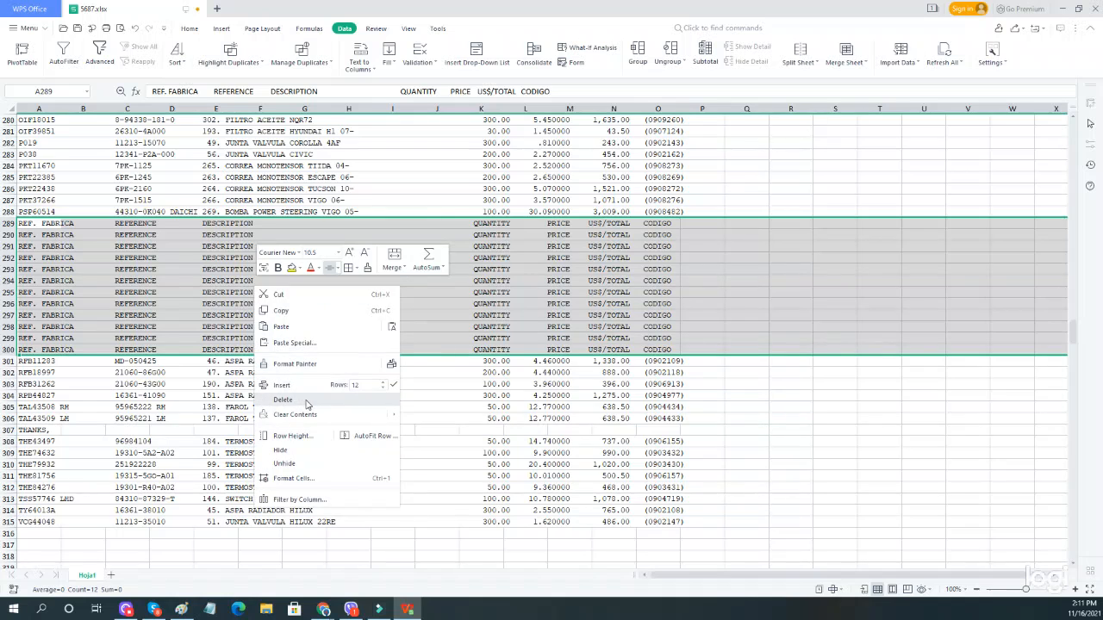
click(306, 404)
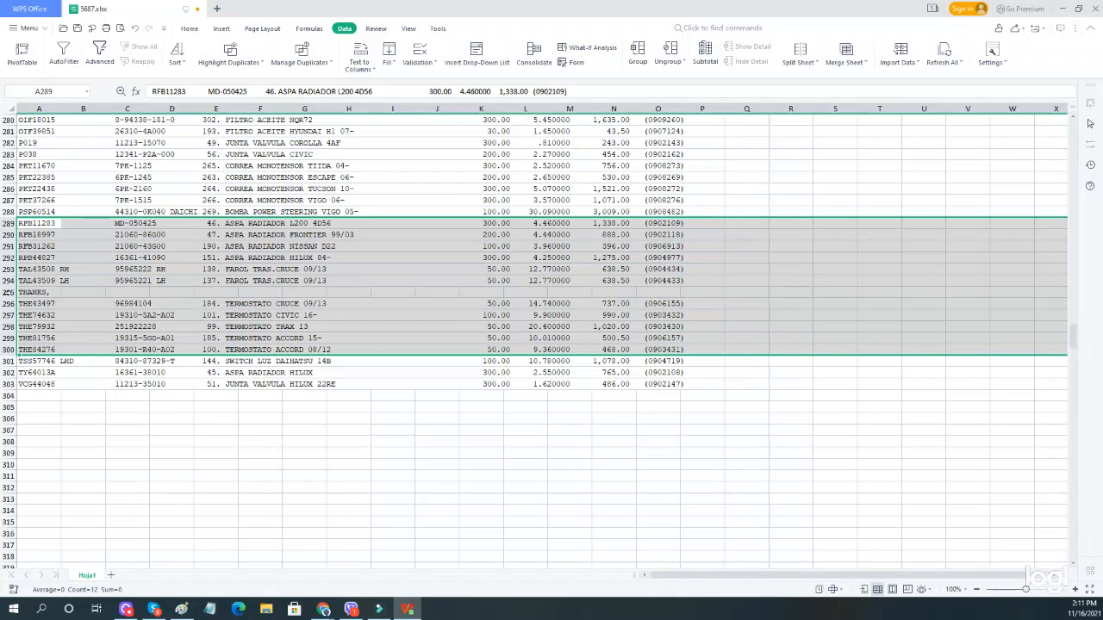
Delete the THANKS, row (295) and clear the row selection.
click(7, 293)
right_click(110, 293)
click(146, 413)
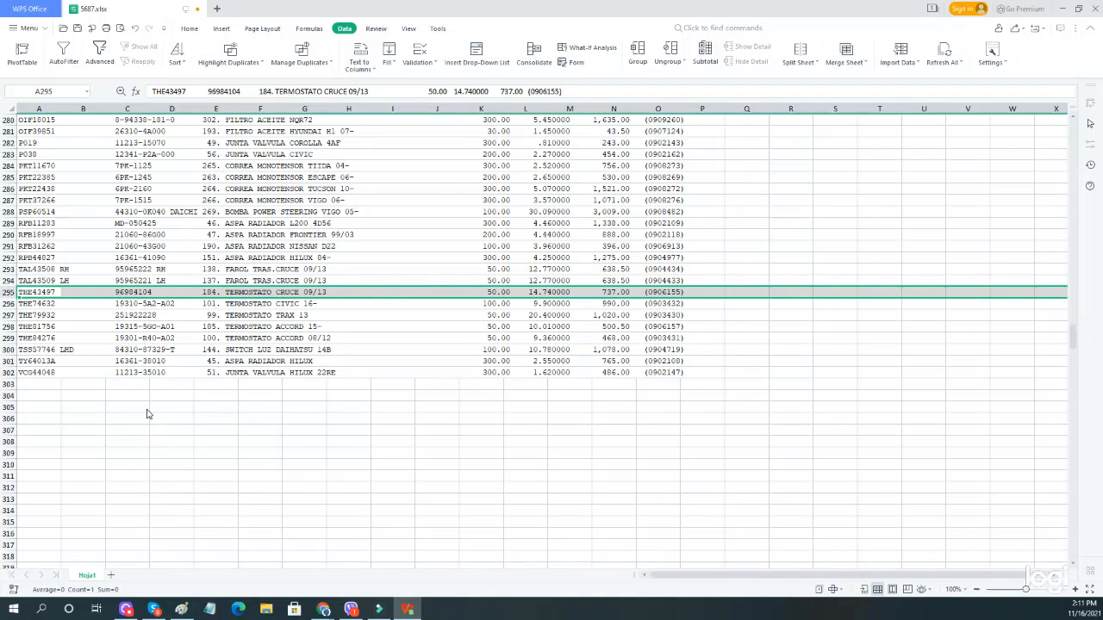
click(309, 222)
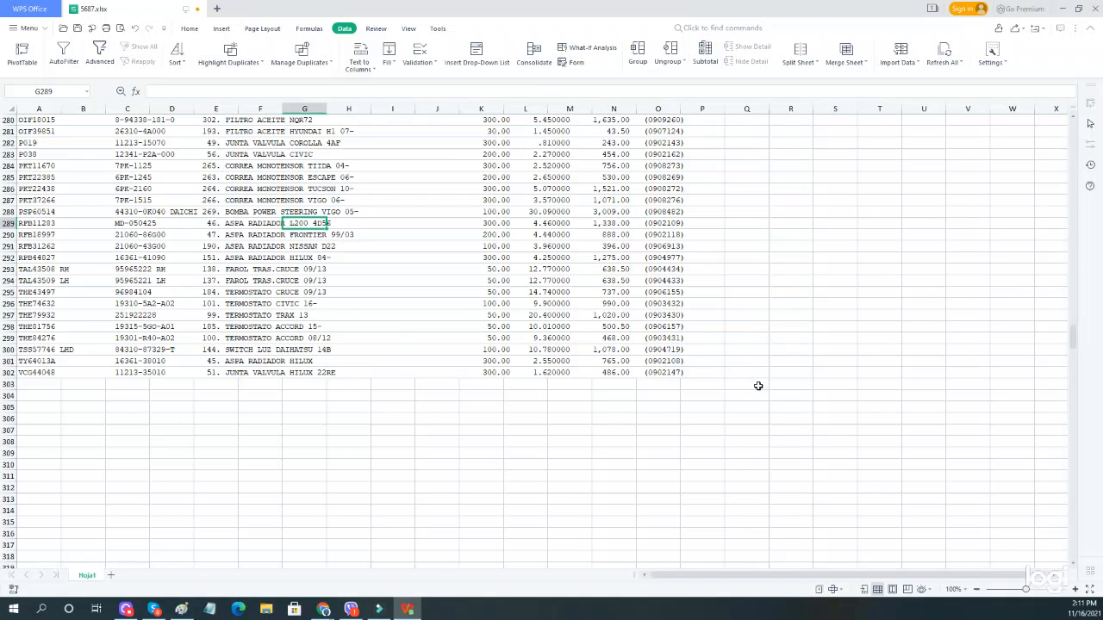
Check the remaining product rows from the end of the list back up to row 1.
scroll(463, 380, up, 1)
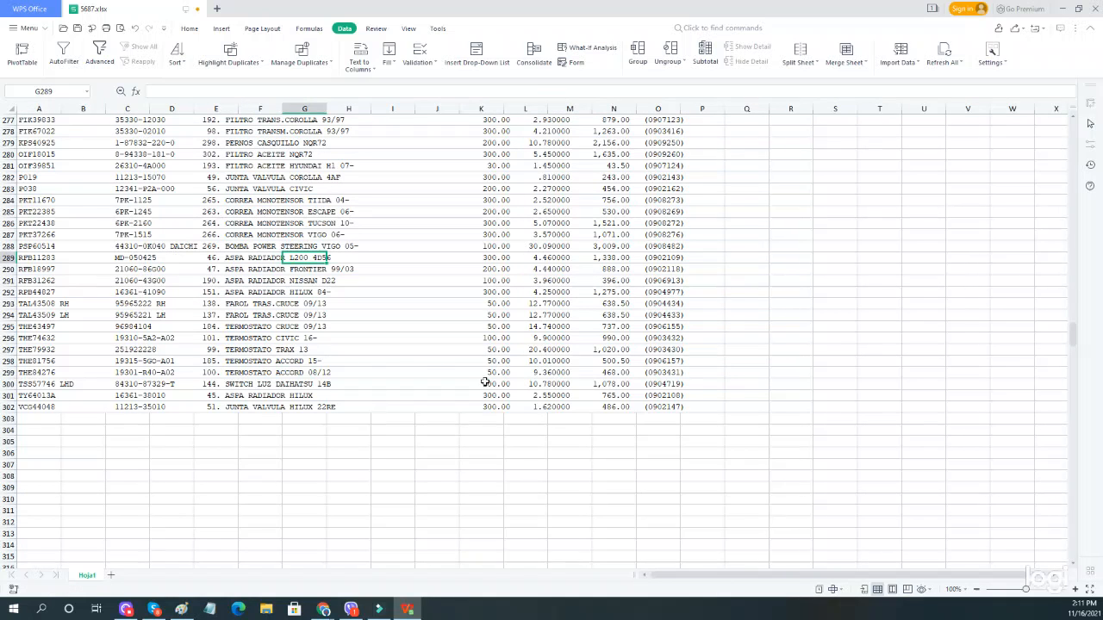
click(514, 376)
scroll(632, 454, up, 5)
scroll(629, 448, down, 2)
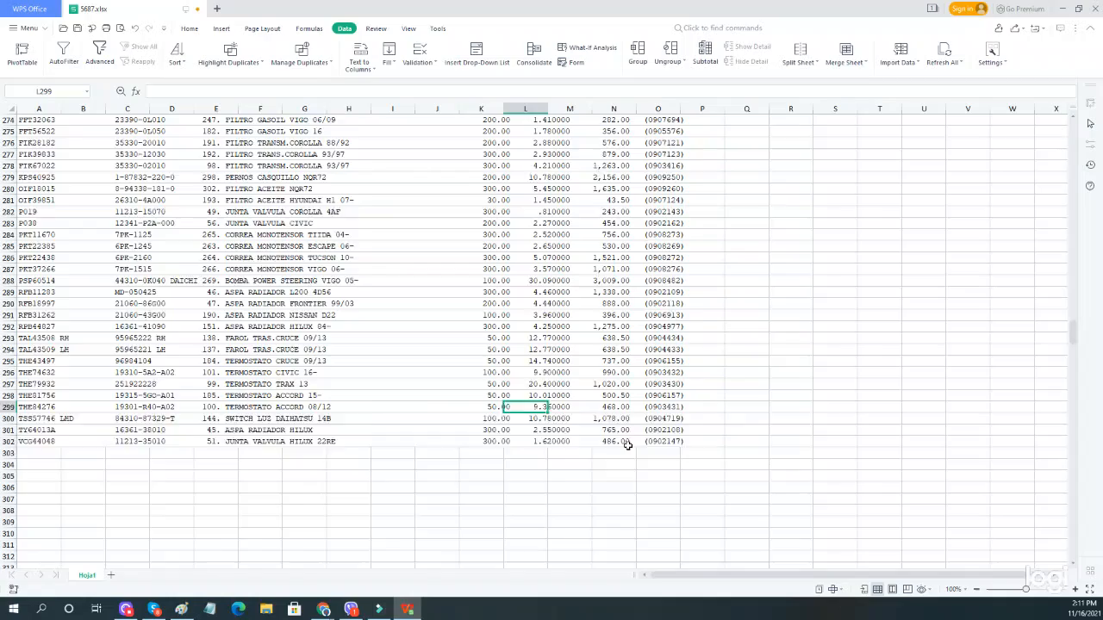
scroll(628, 441, up, 8)
scroll(629, 442, up, 20)
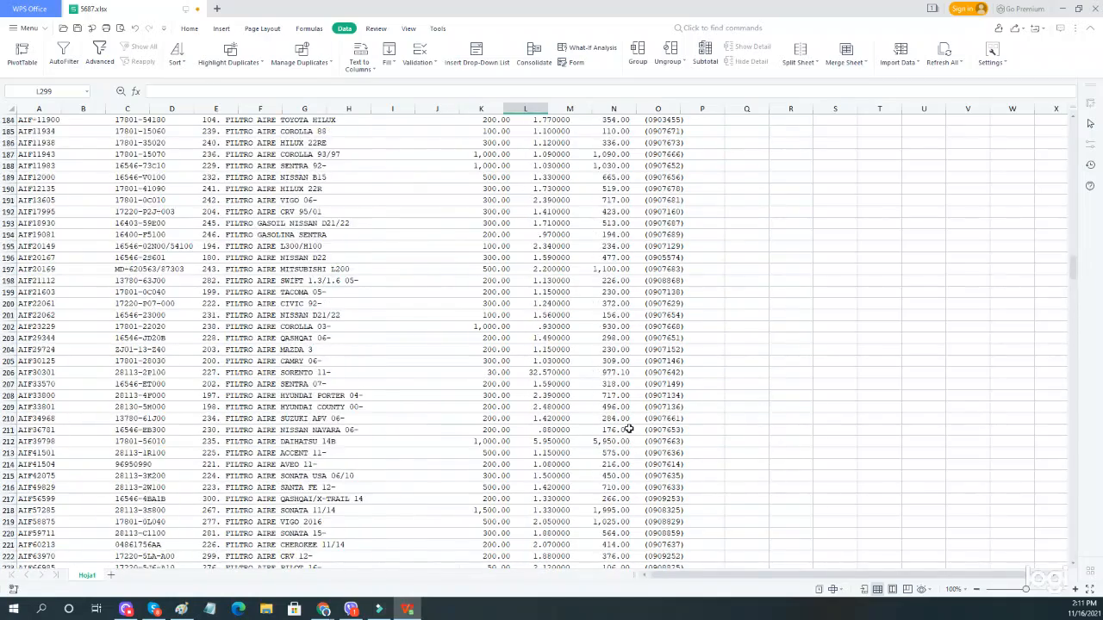
scroll(629, 428, up, 3)
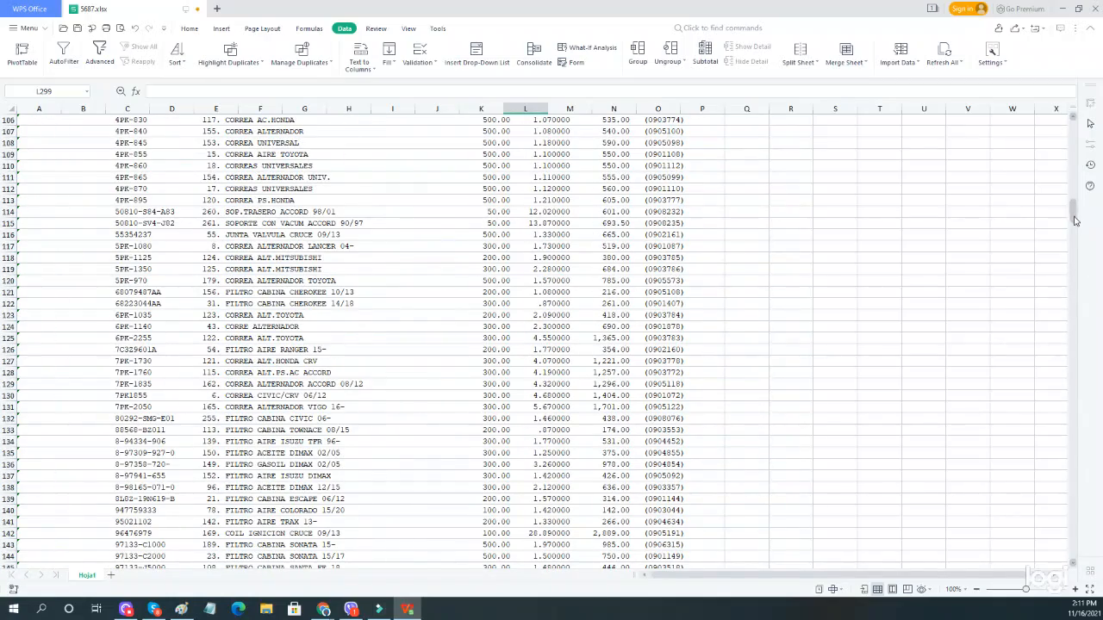
drag(1072, 216, 1084, 121)
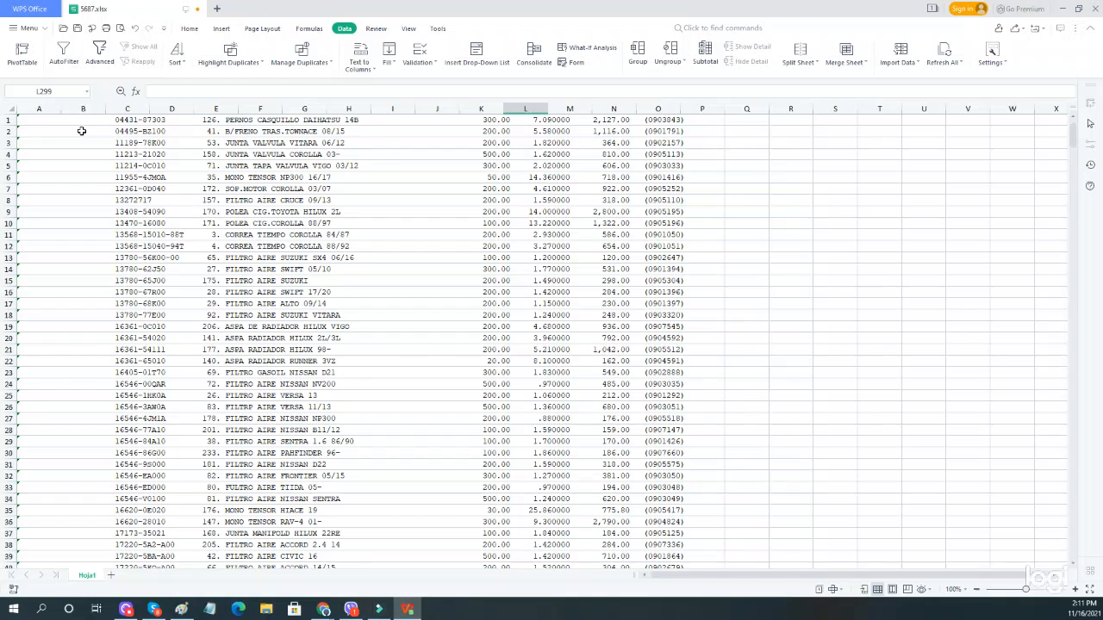
Copy the entire sheet, switch to Notepad, paste it into the untitled document and return to its first line.
click(4, 110)
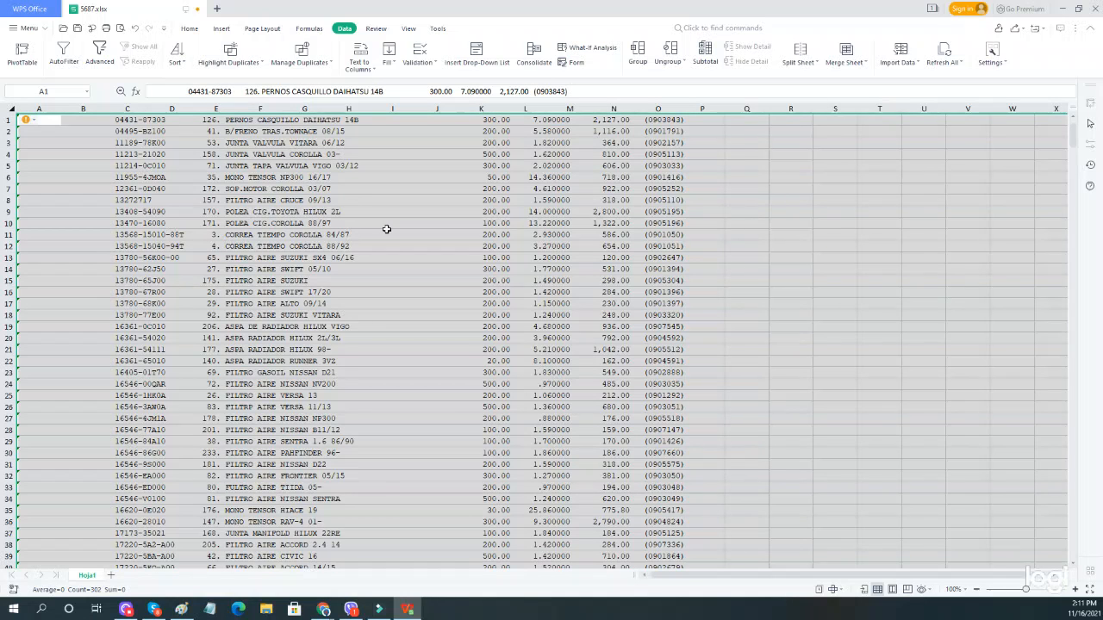
key(ctrl+c)
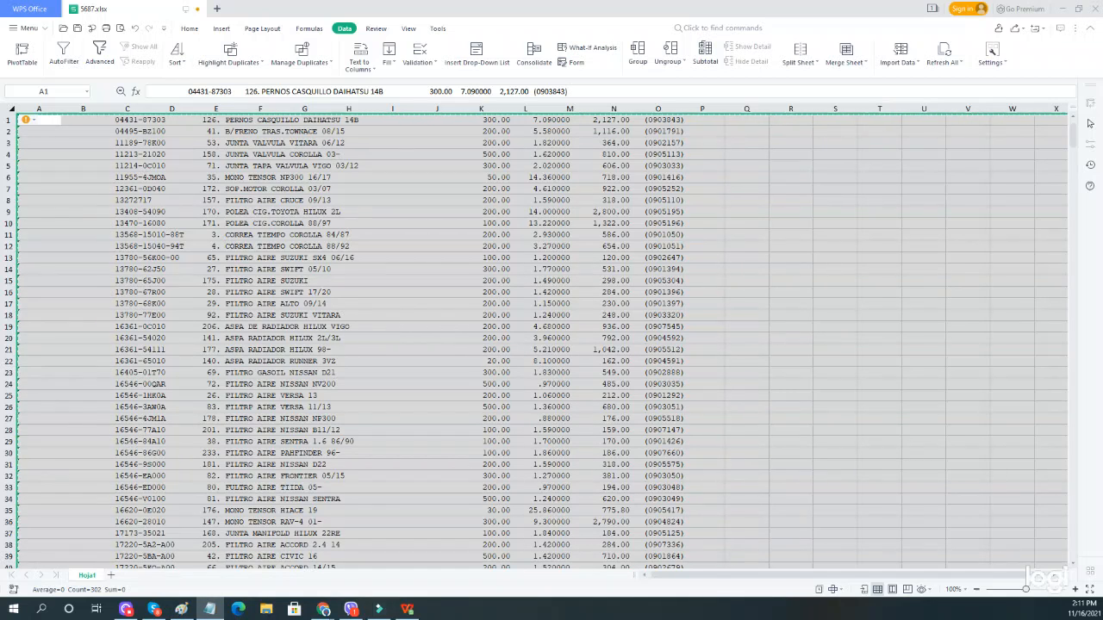
click(209, 609)
key(ctrl+v)
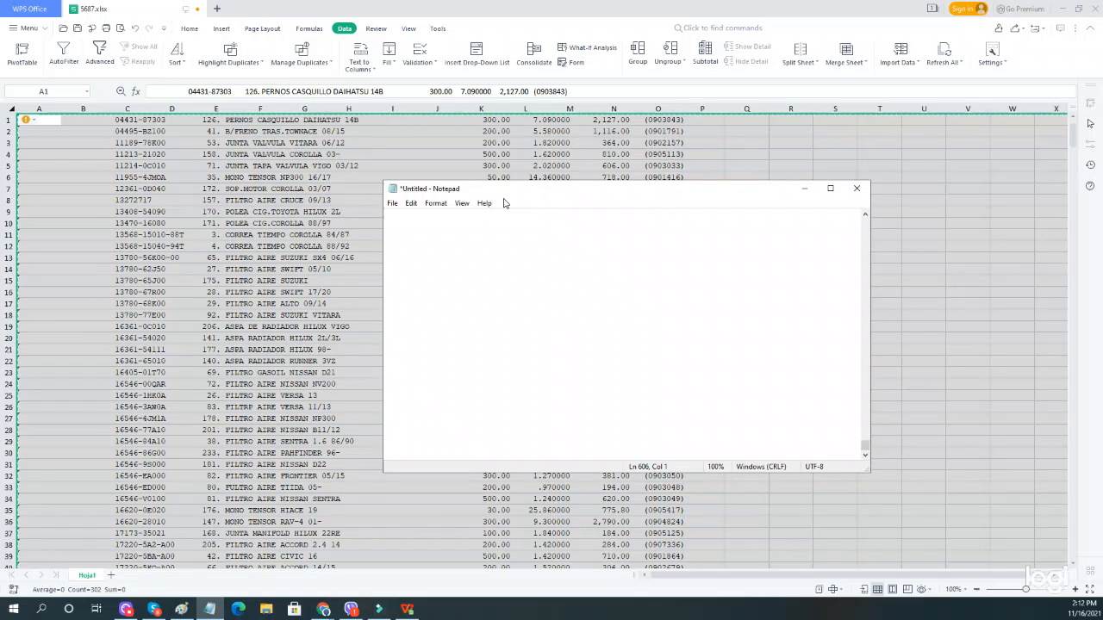
drag(553, 194, 483, 160)
drag(790, 409, 809, 190)
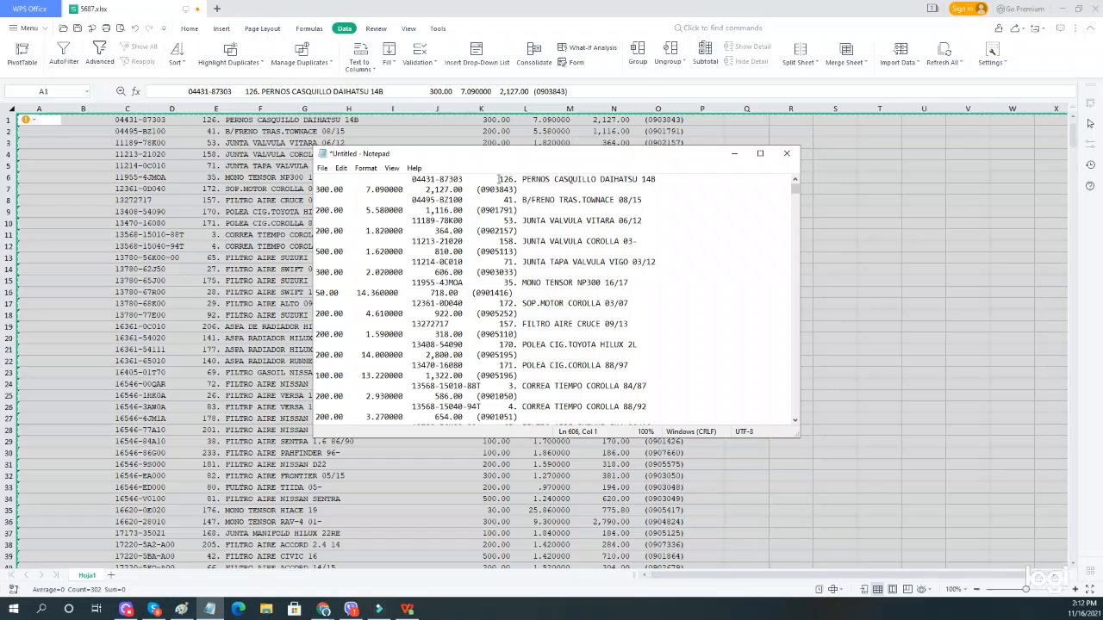
Replace every blank gap as wide as the one before "126." in the first line with an asterisk (*).
drag(499, 179, 463, 179)
click(341, 168)
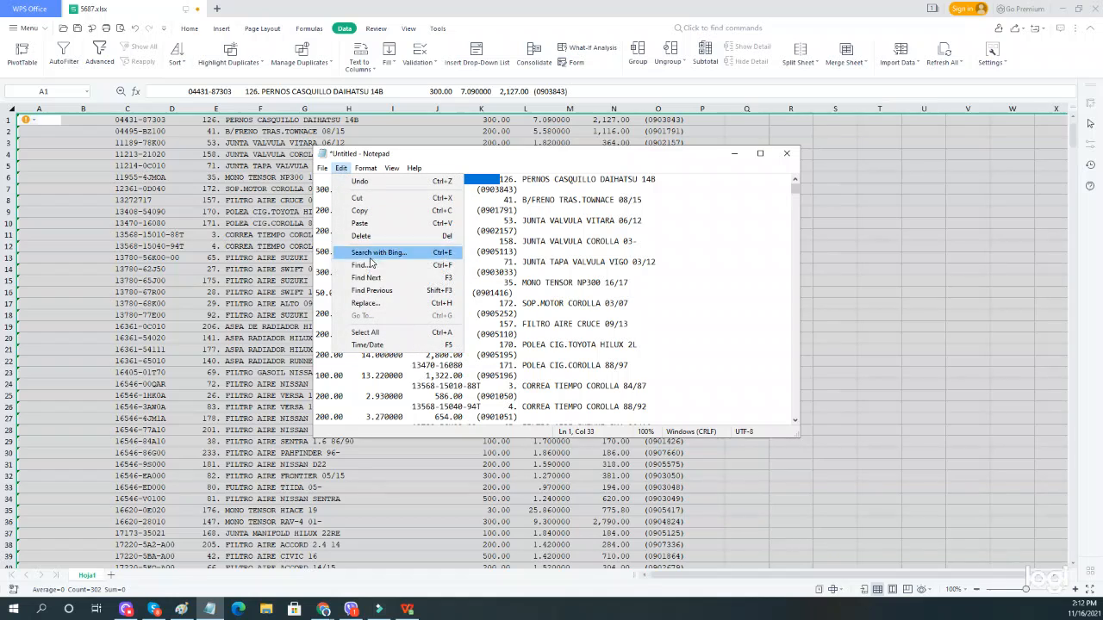
click(386, 304)
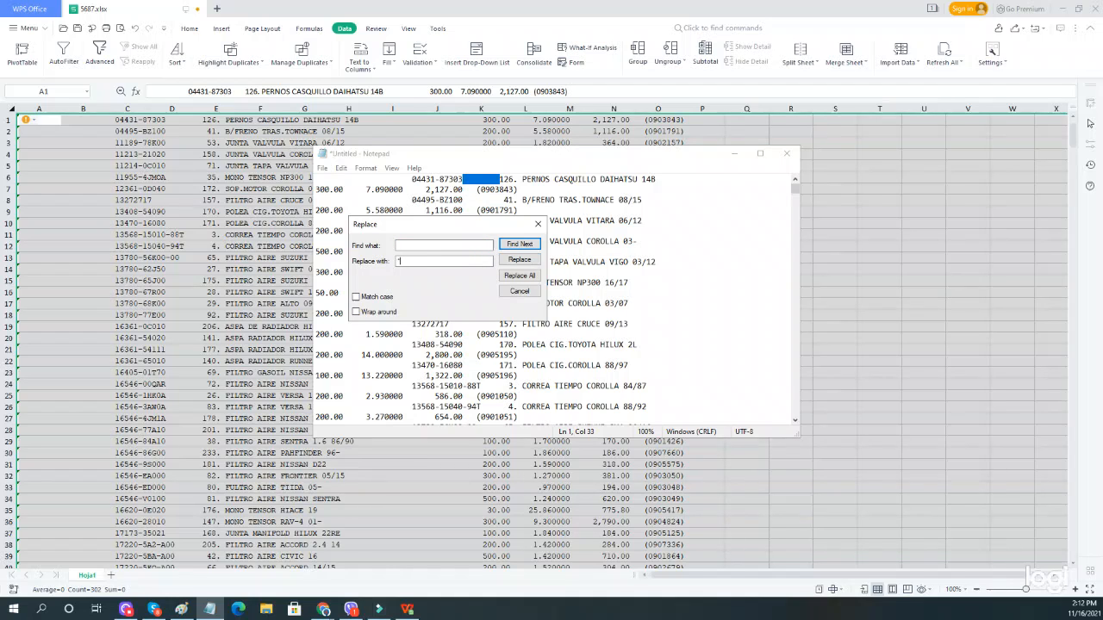
click(411, 267)
text(*)
click(502, 275)
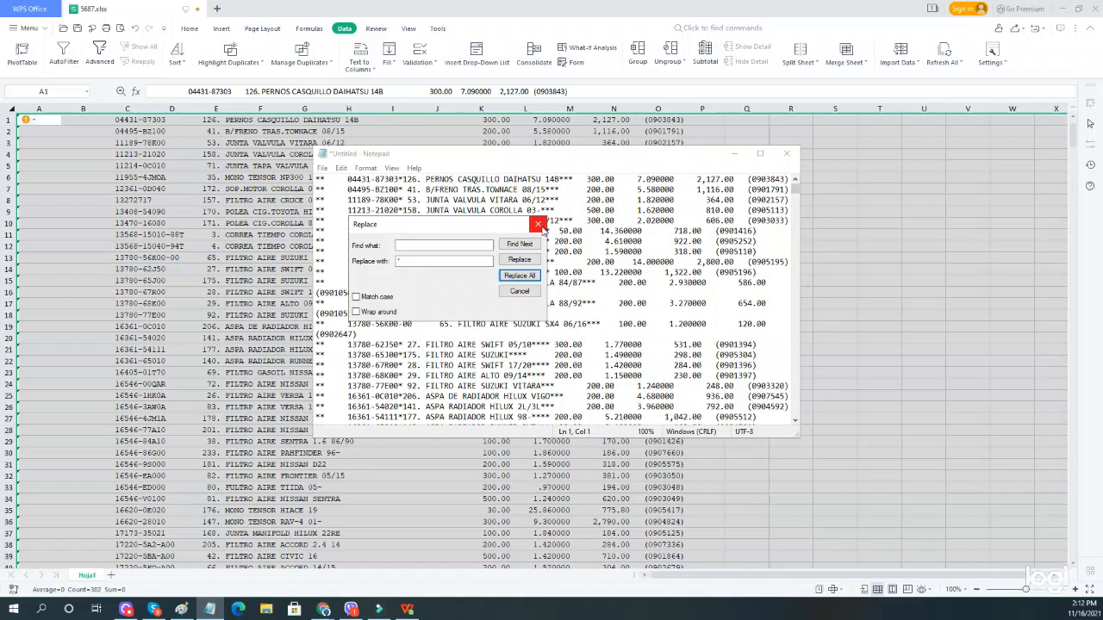
Replace every blank gap as wide as the one before "300.00" in the first line with an asterisk (*).
drag(455, 225, 525, 326)
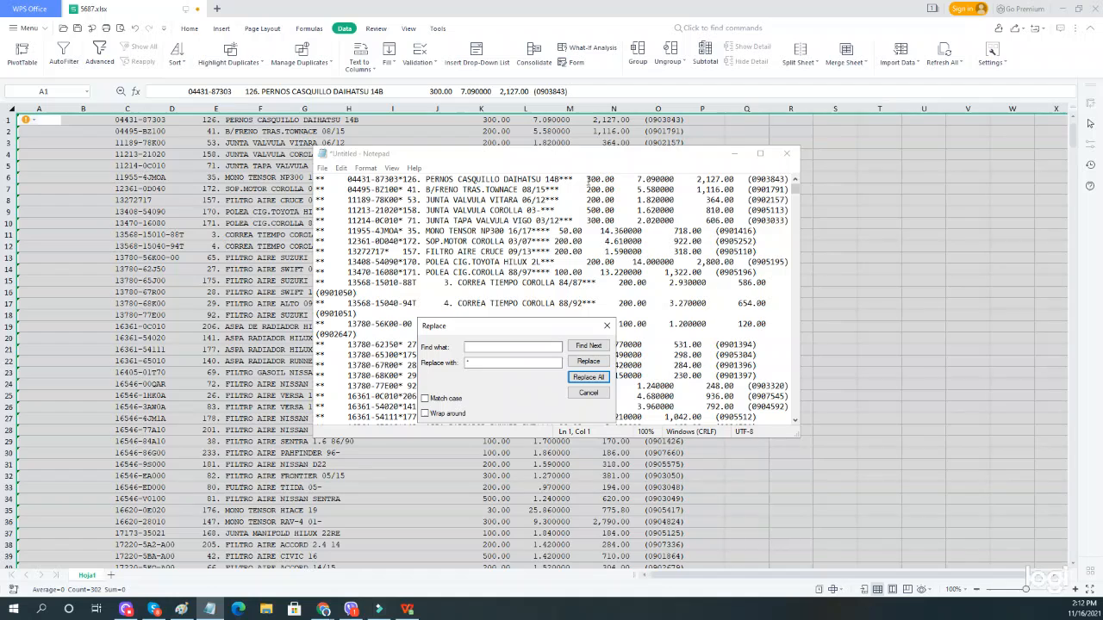
drag(588, 179, 573, 179)
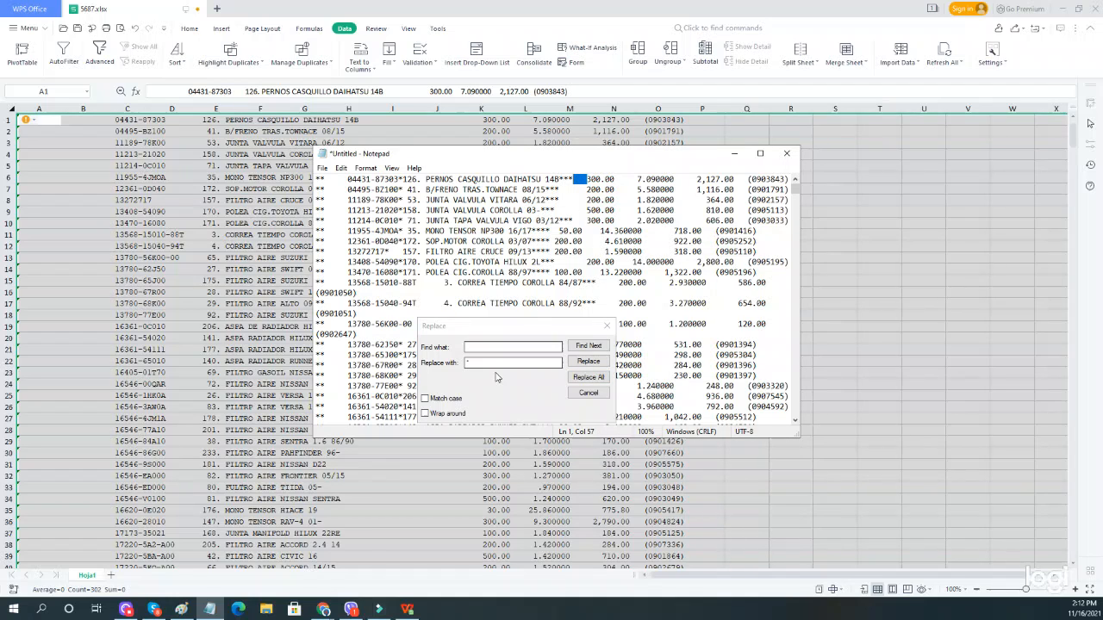
key(ctrl+h)
click(471, 362)
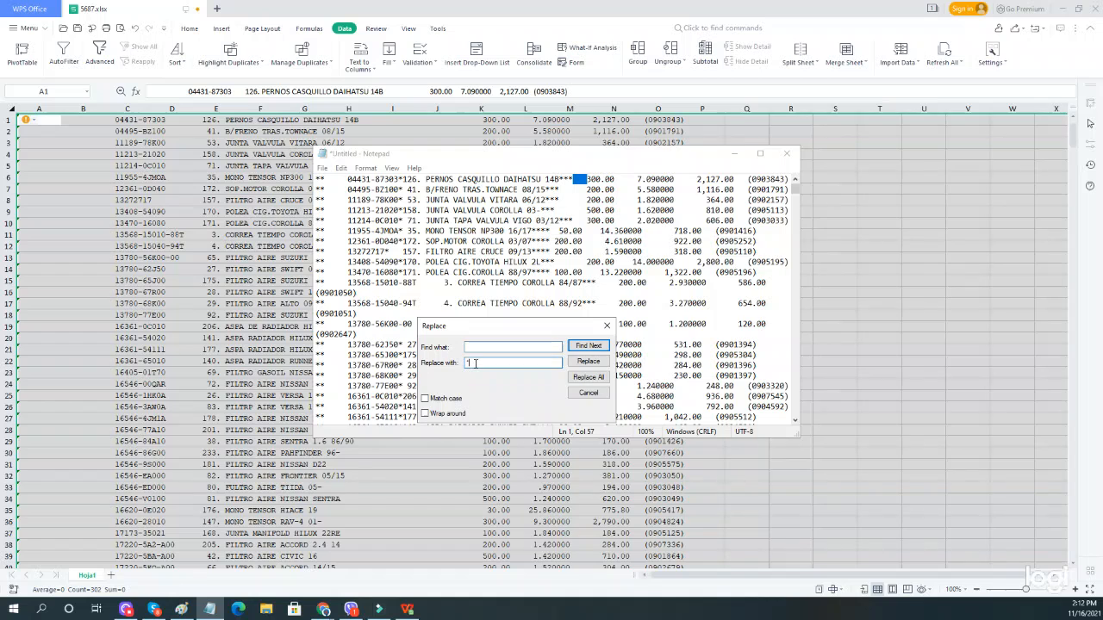
click(592, 379)
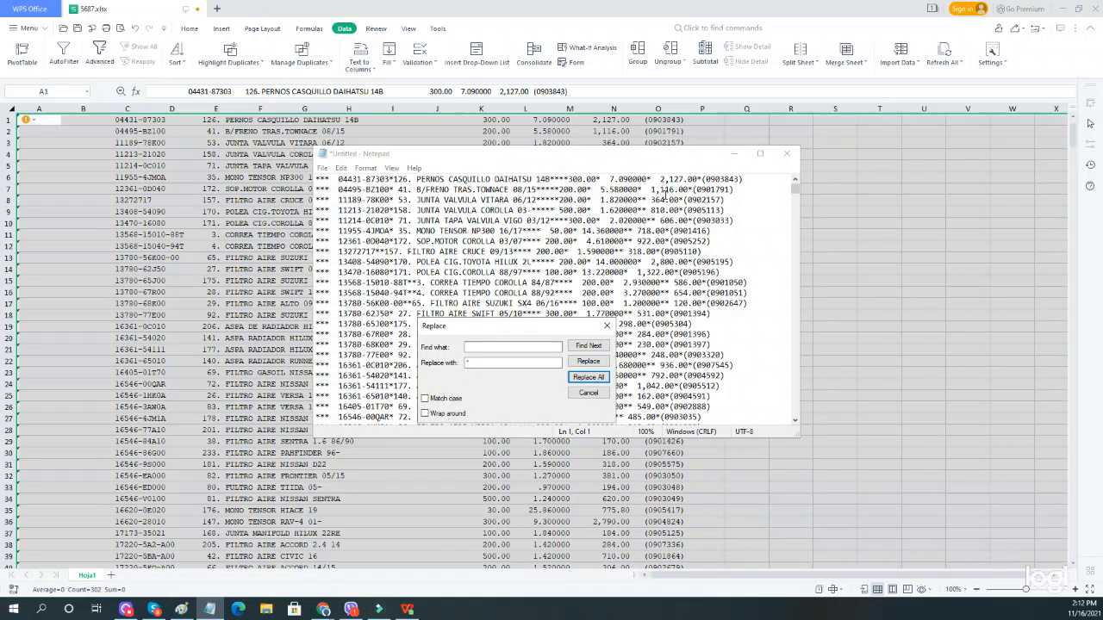
Replace every blank gap as wide as the one before "7.090000" in the first line with an asterisk (*).
drag(600, 179, 610, 179)
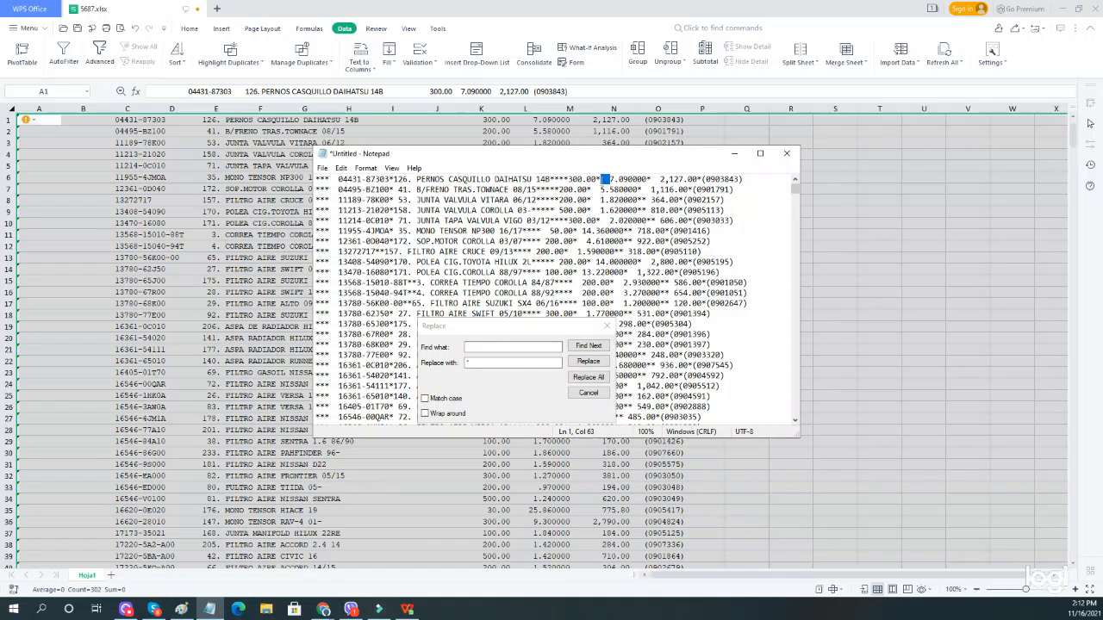
click(556, 347)
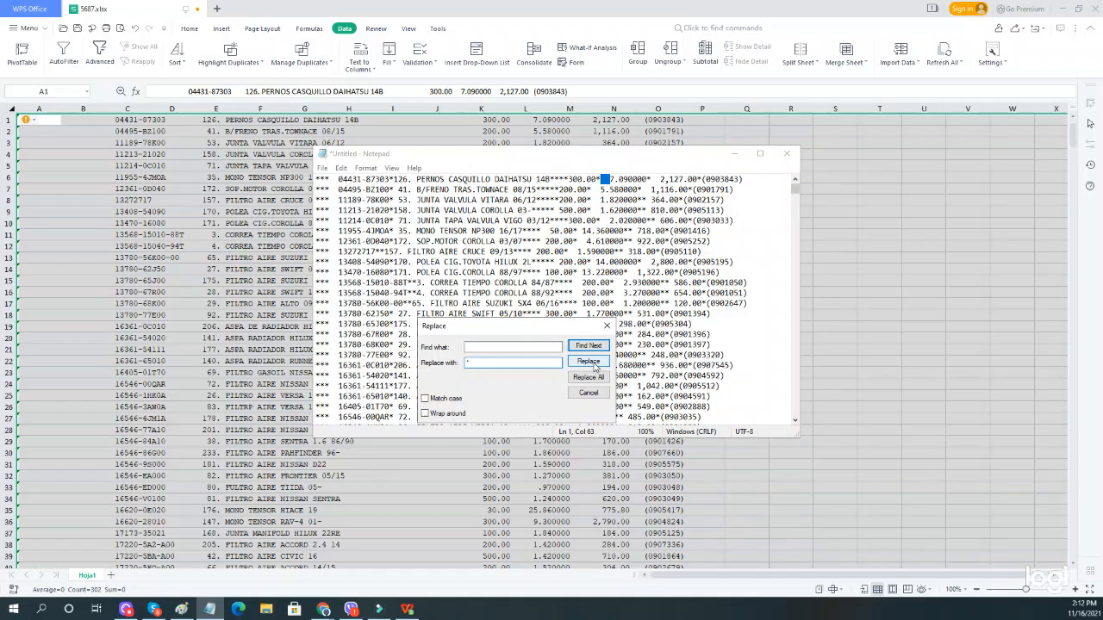
click(590, 379)
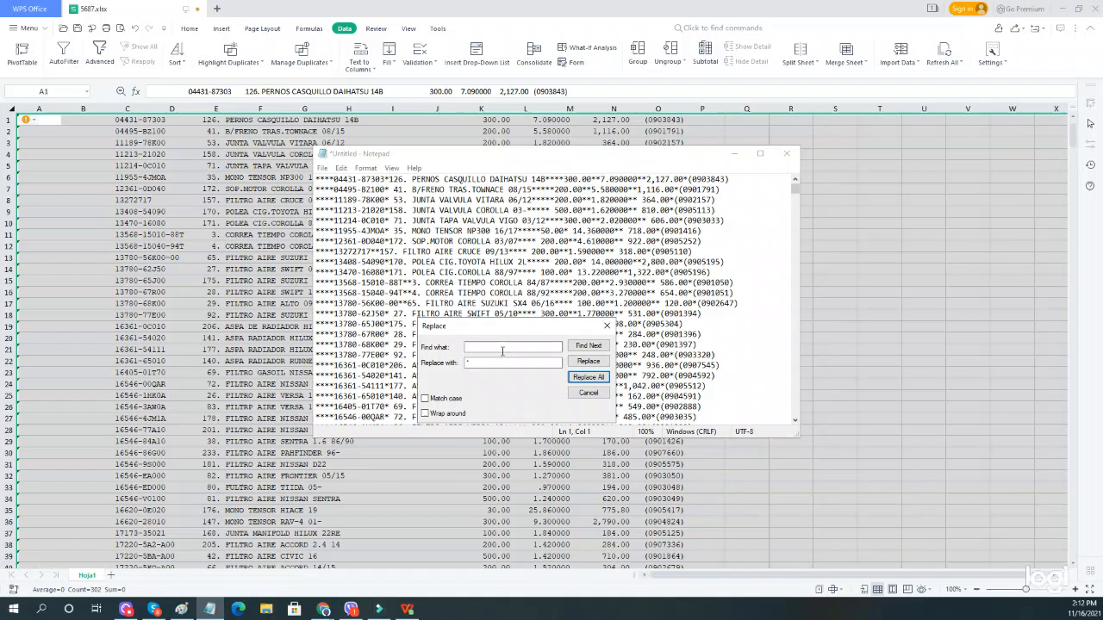
Move the Replace dialog aside and review the asterisk-separated lines in the enlarged and restored Notepad window.
drag(530, 326, 256, 522)
click(762, 154)
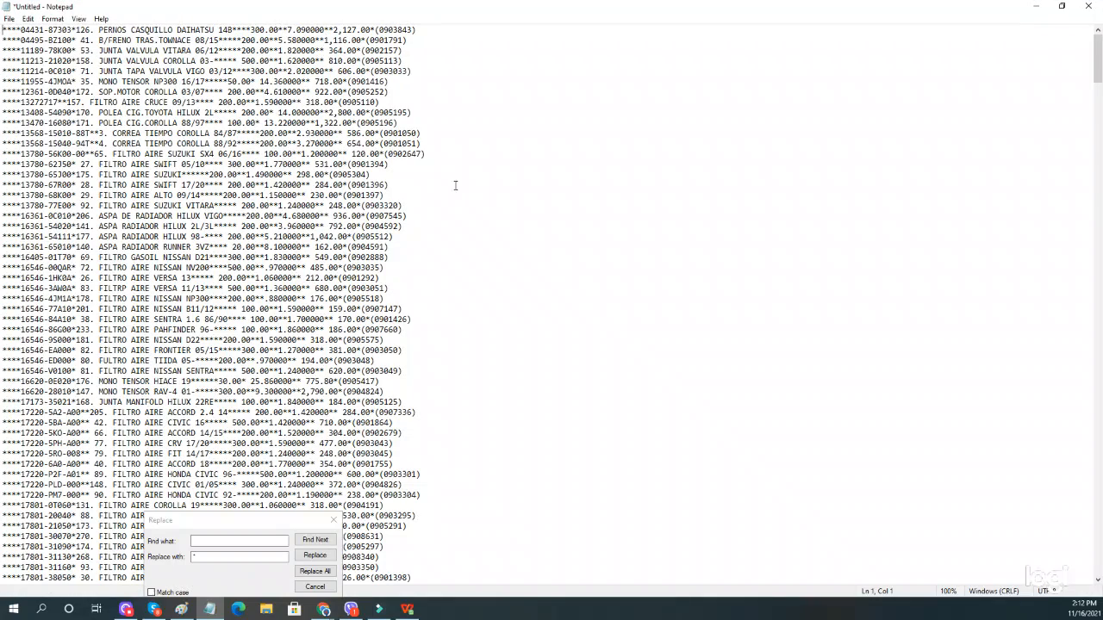
click(1062, 6)
scroll(616, 303, down, 12)
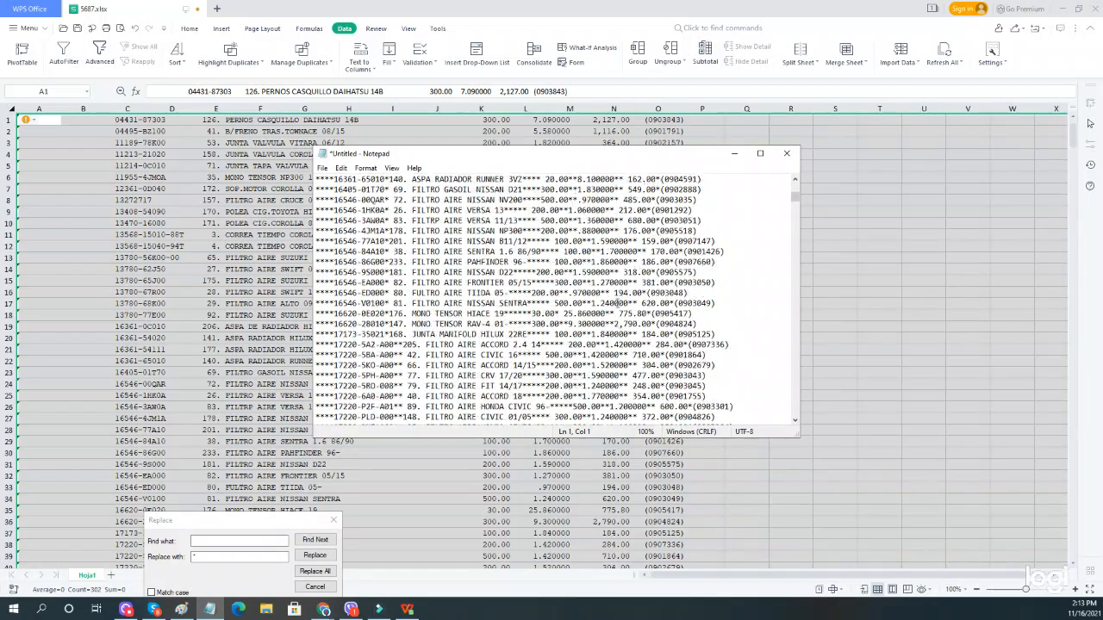
Replace every run of four asterisks (****) in the Notepad text with a single asterisk (*).
scroll(616, 303, up, 12)
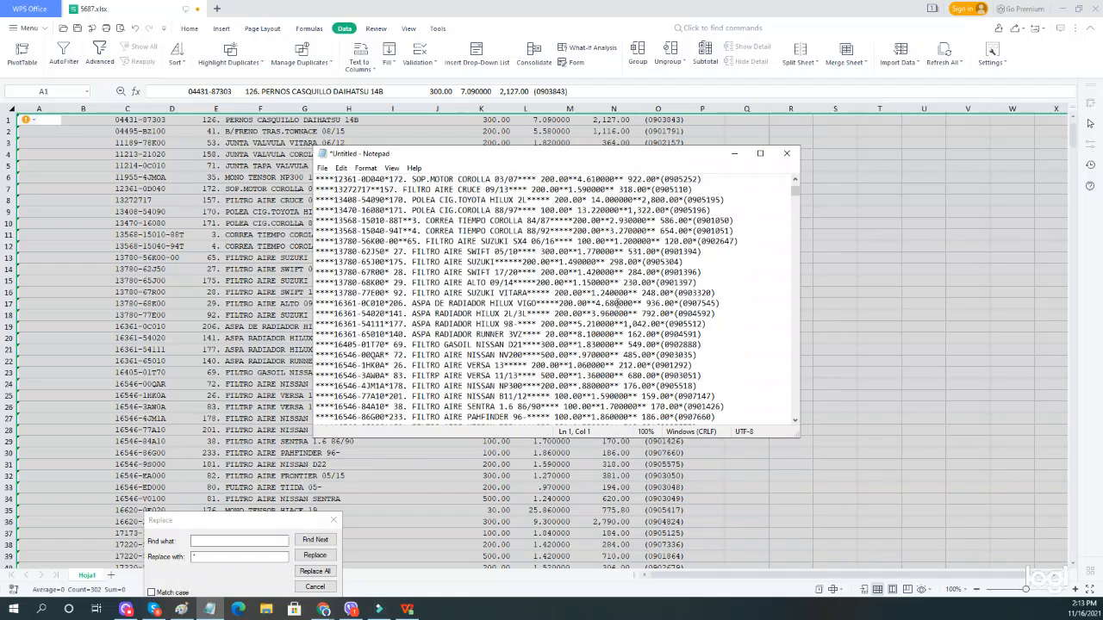
drag(258, 525, 590, 284)
drag(334, 180, 315, 179)
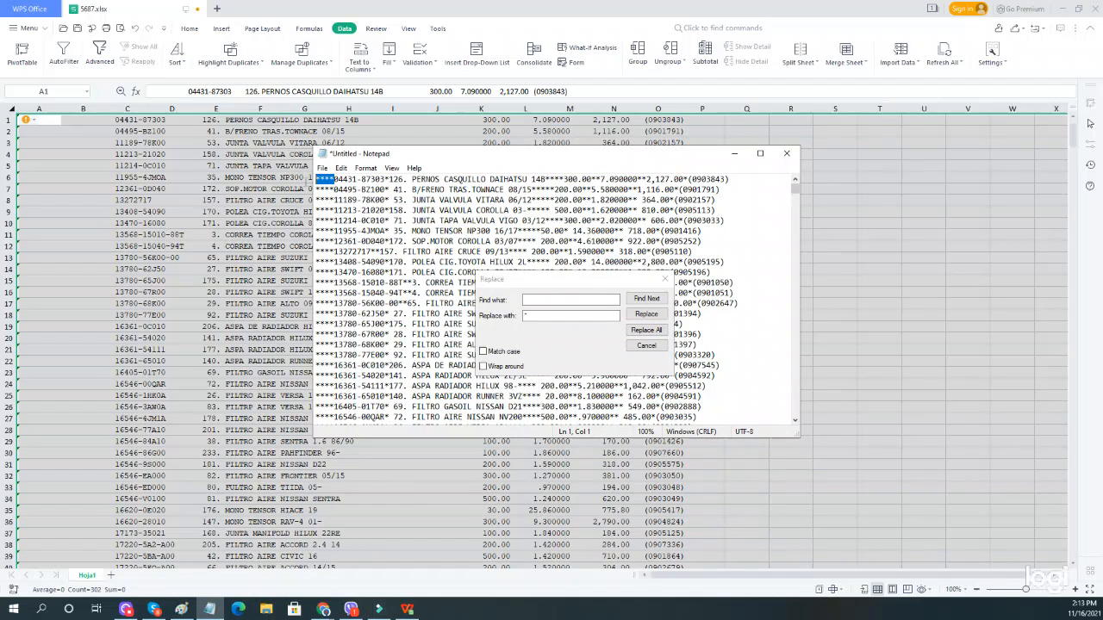
click(543, 300)
text(****)
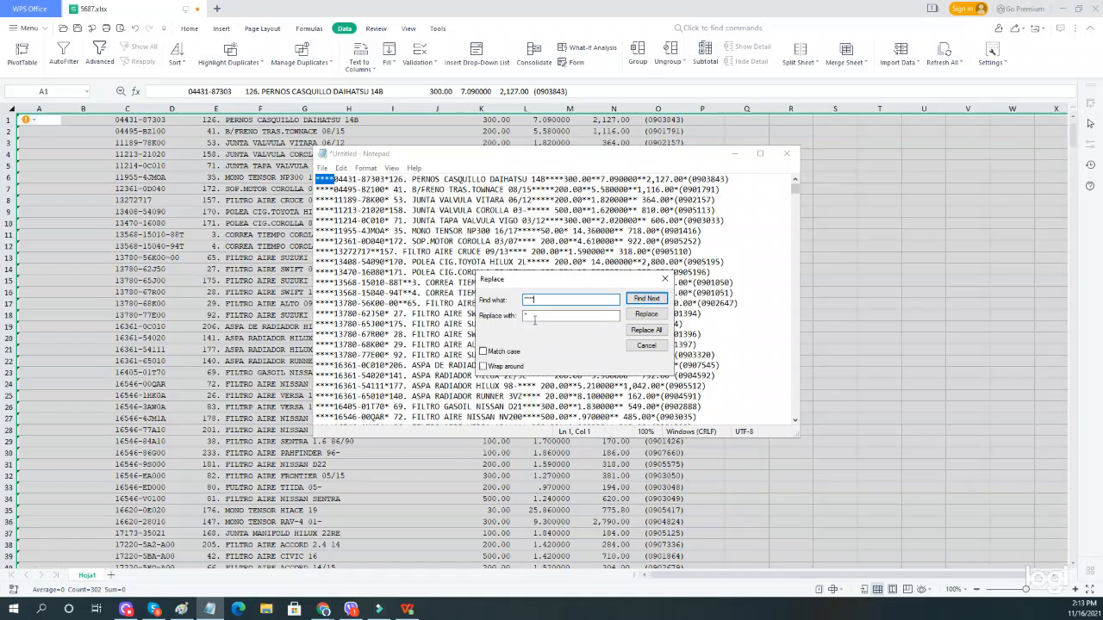
key(Tab)
text(1)
click(646, 330)
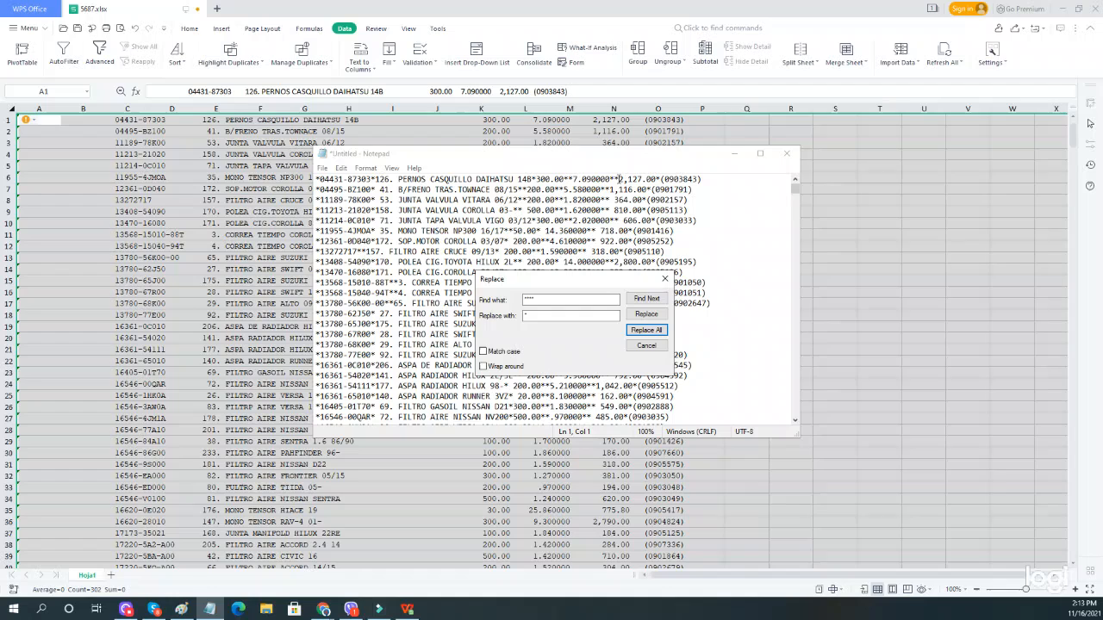
Replace every run of three asterisks (***) in the text with a single asterisk (*).
click(566, 301)
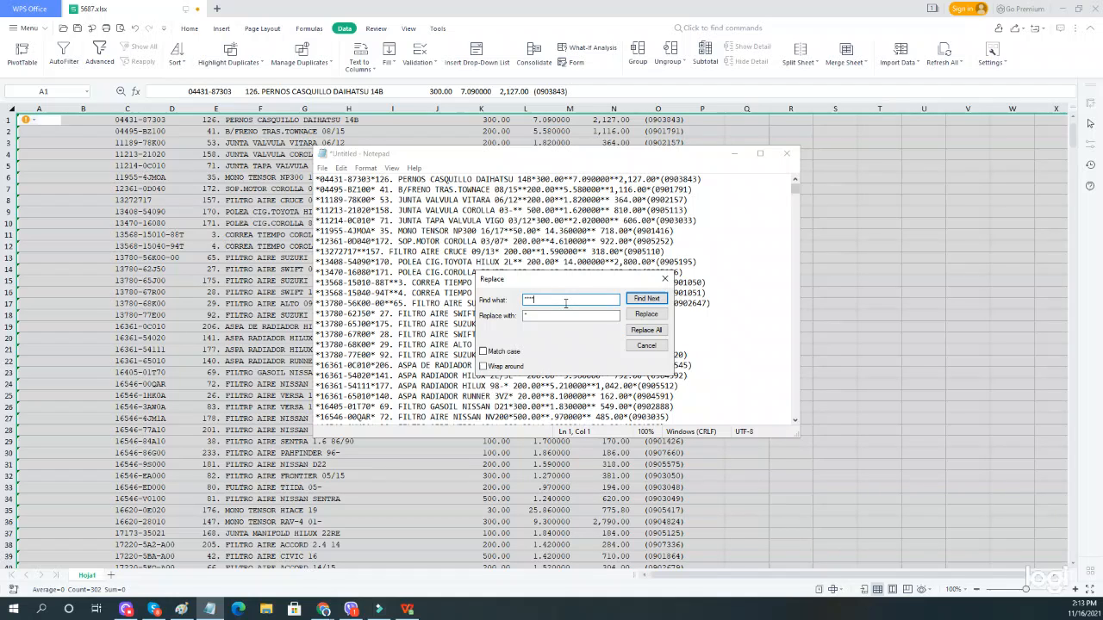
key(BackSpace)
click(652, 334)
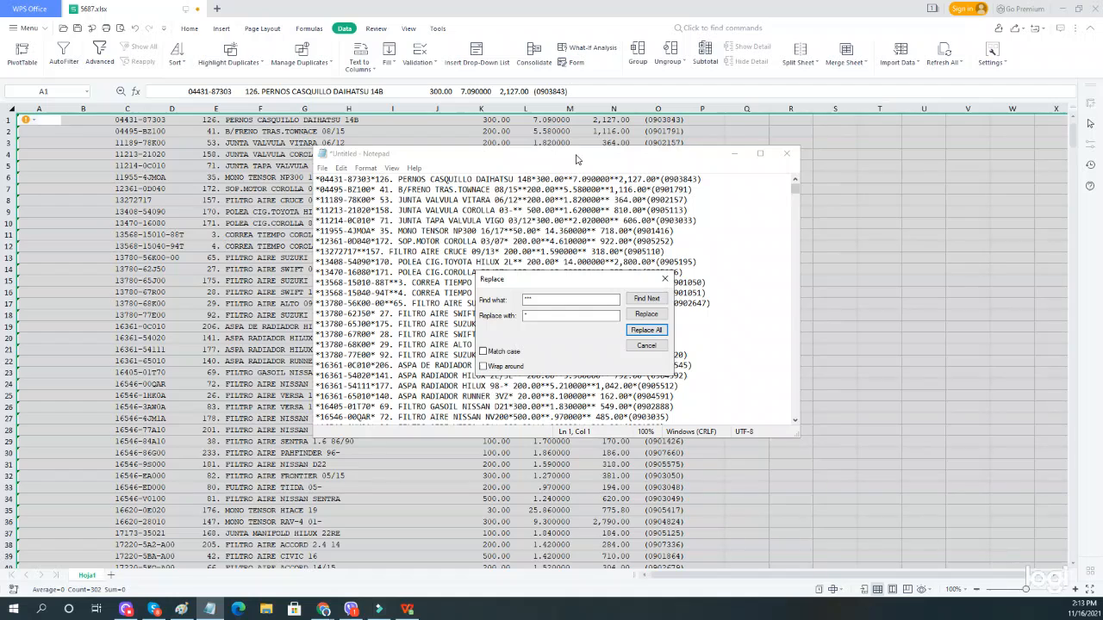
Replace every pair of asterisks (**) in the text with a single asterisk (*) and close the Replace dialog.
drag(572, 179, 564, 180)
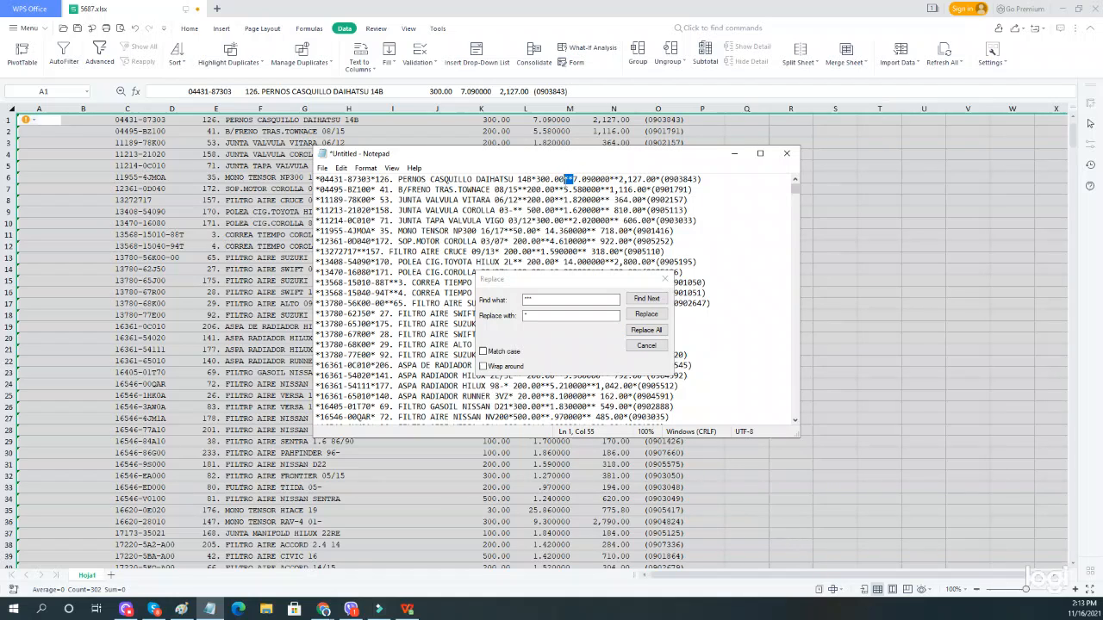
click(544, 299)
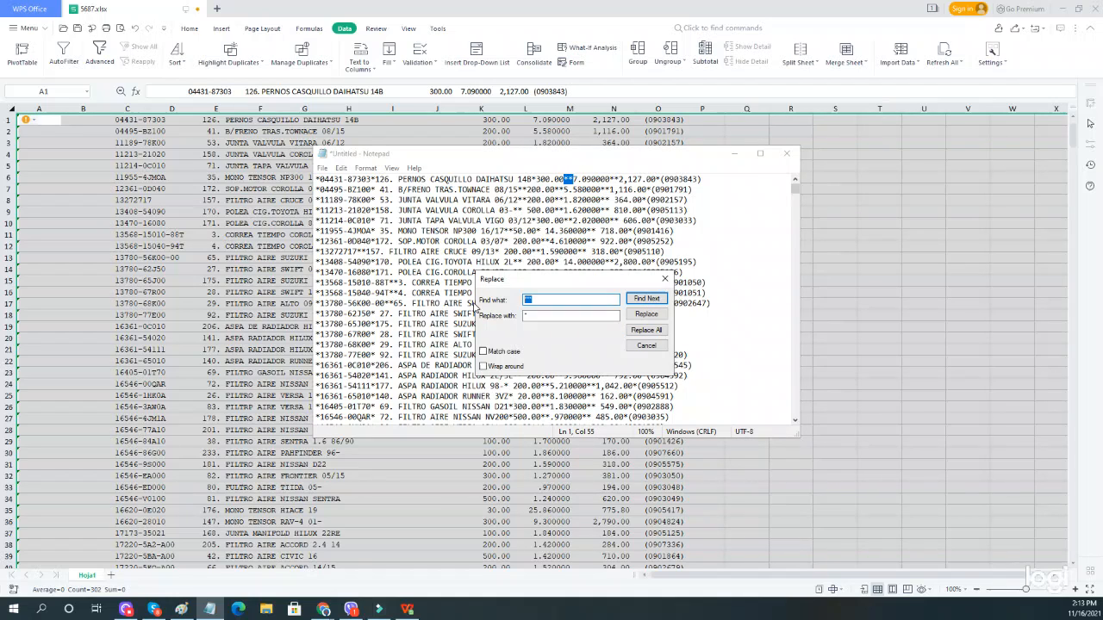
click(647, 332)
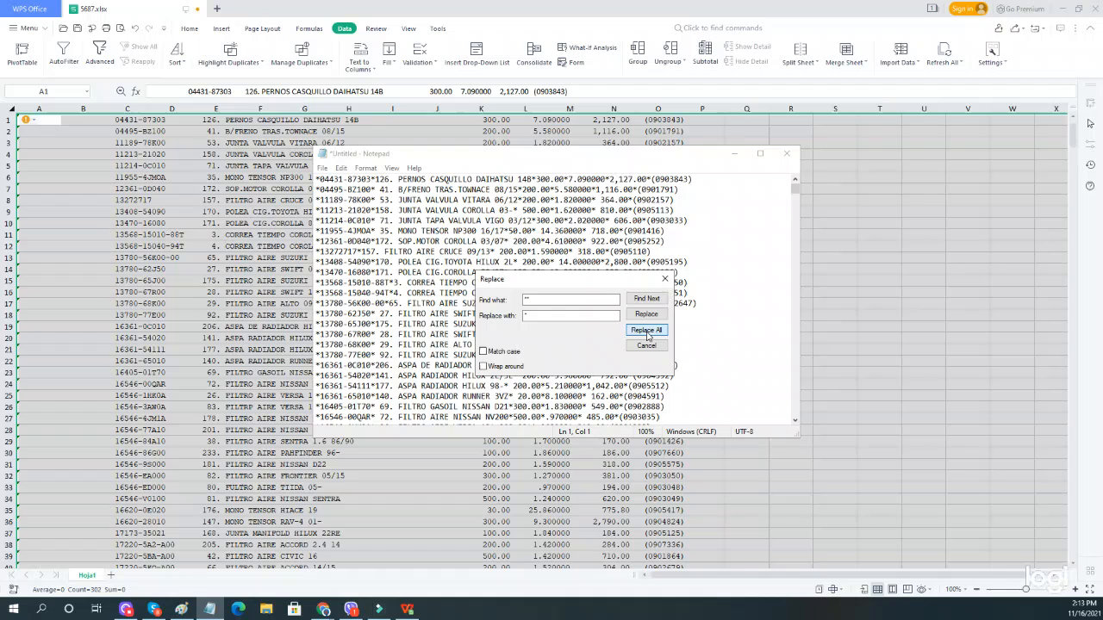
click(664, 278)
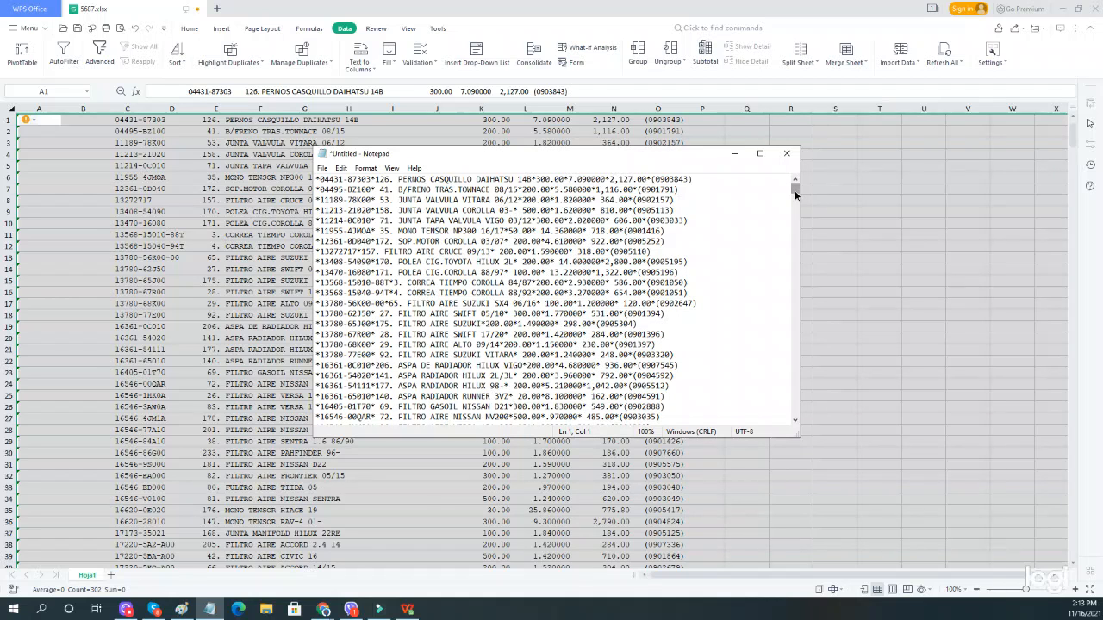
Look through the Notepad lines to check that single asterisks separate the fields, and return to the first line.
drag(794, 191, 795, 201)
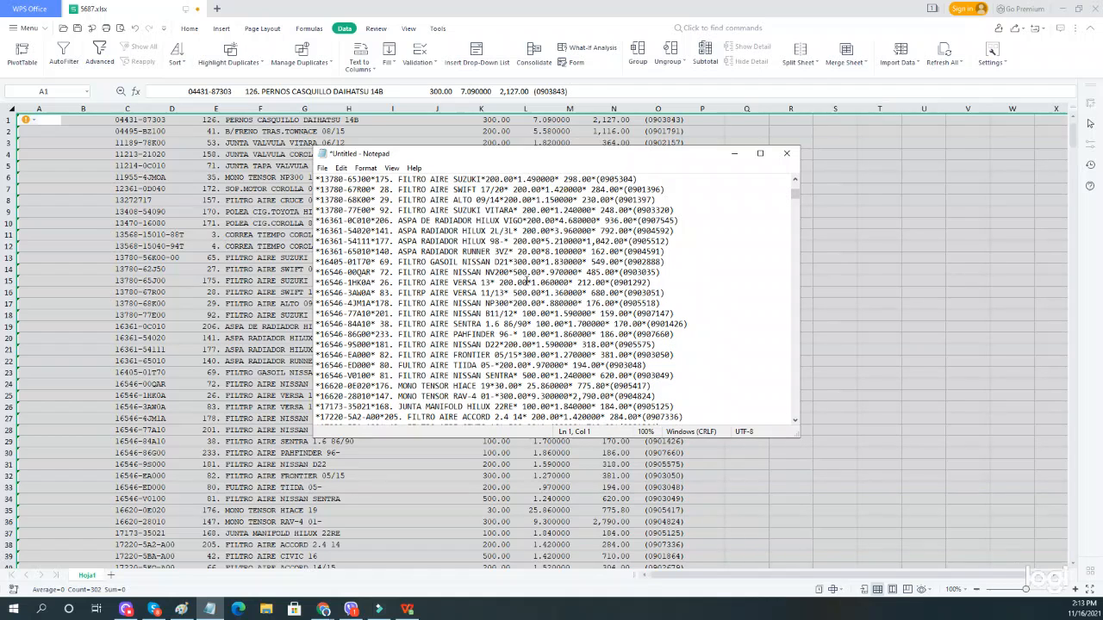
scroll(594, 292, down, 1)
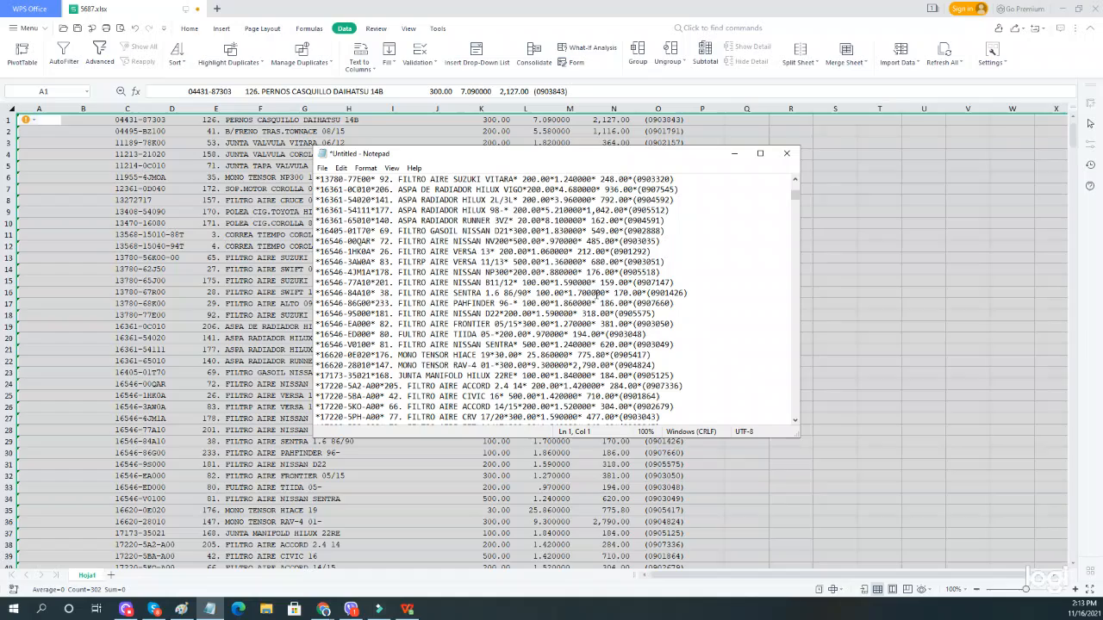
scroll(597, 293, down, 15)
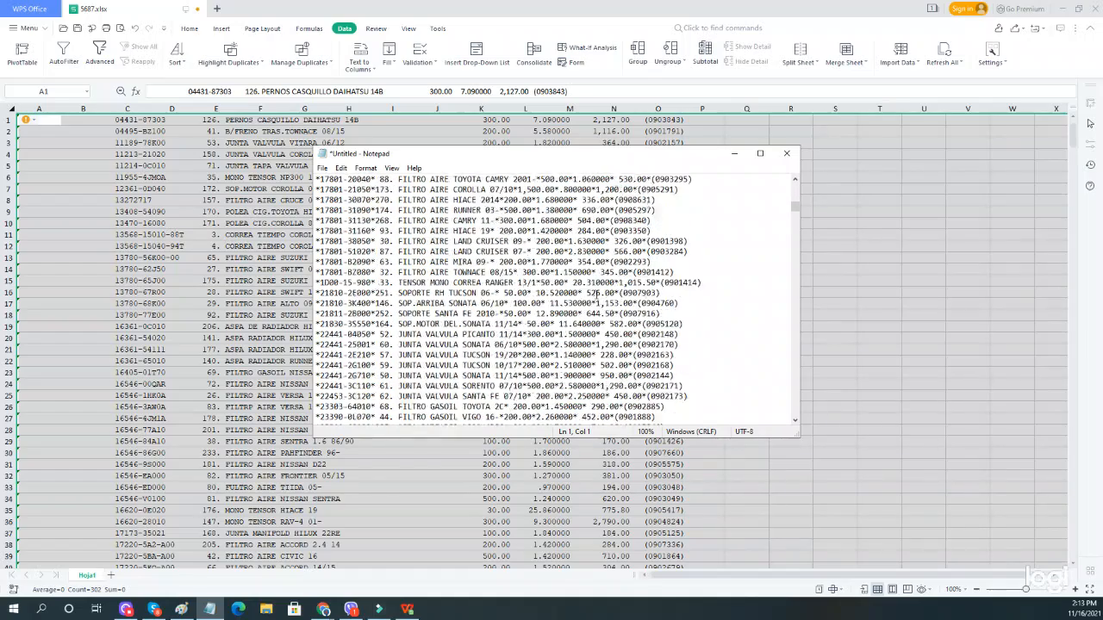
scroll(597, 293, down, 4)
scroll(597, 293, down, 8)
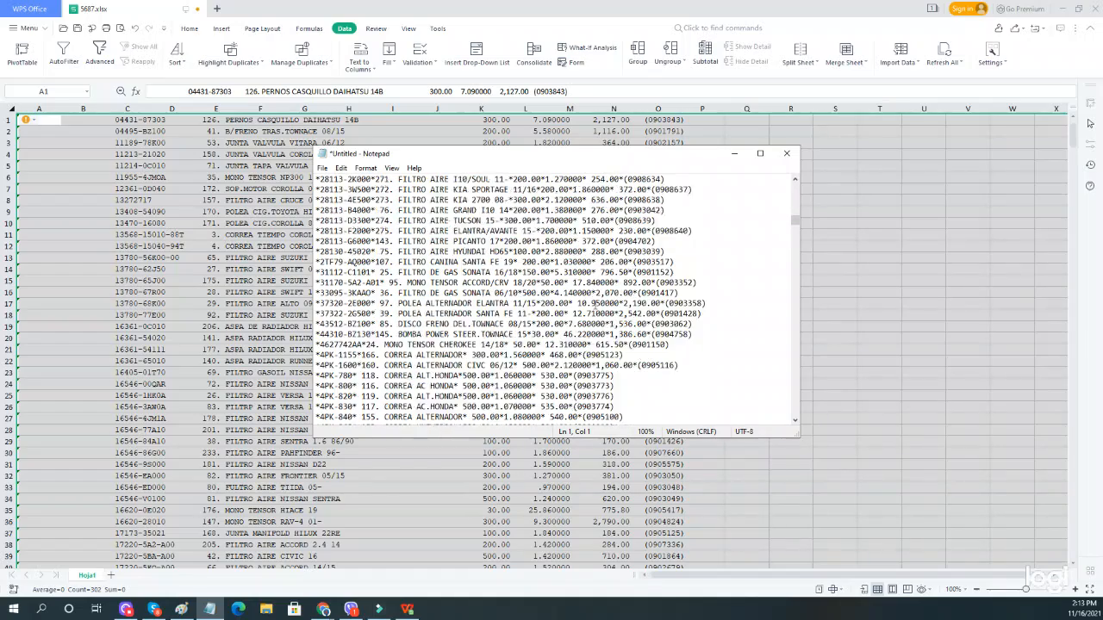
scroll(595, 307, down, 4)
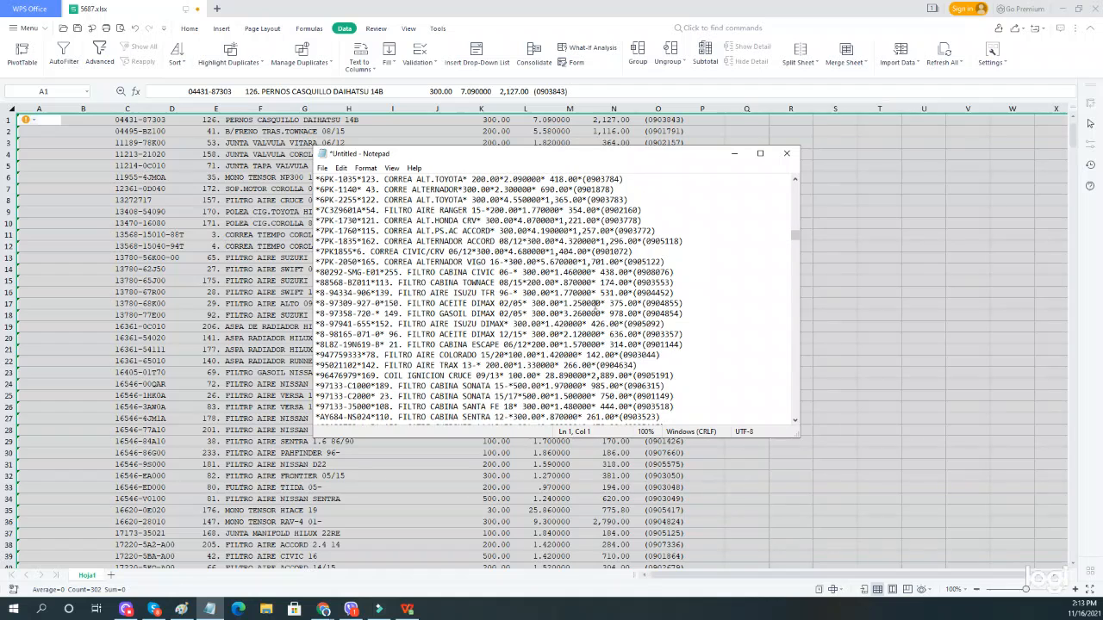
scroll(595, 307, up, 4)
drag(795, 231, 796, 186)
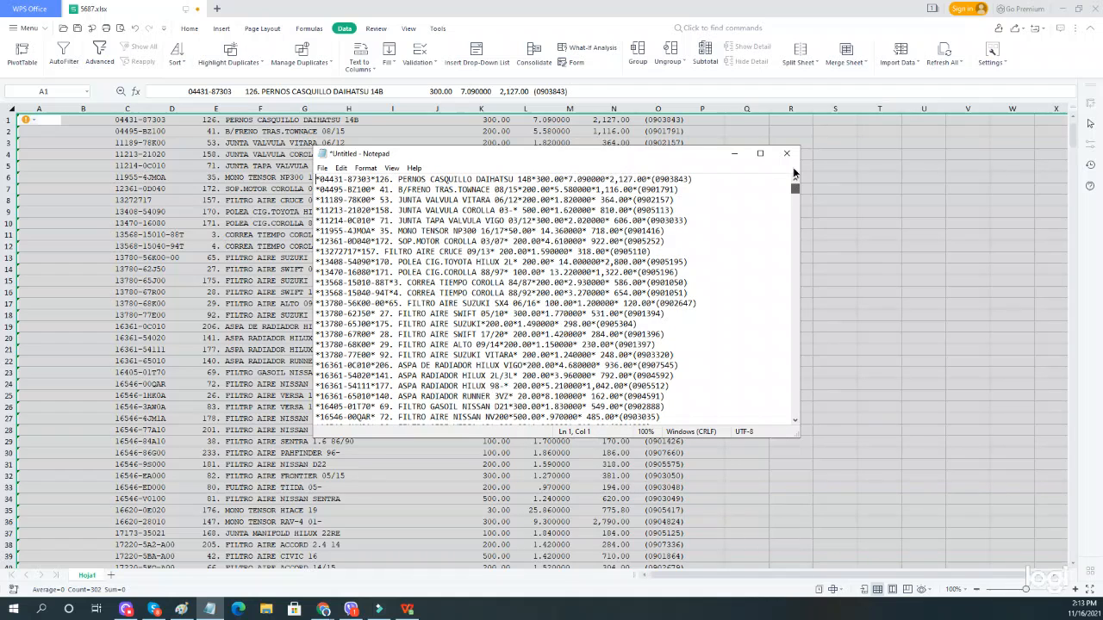
Insert a tab on a new line above the data and replace every asterisk in the text with that tab character.
key(Return)
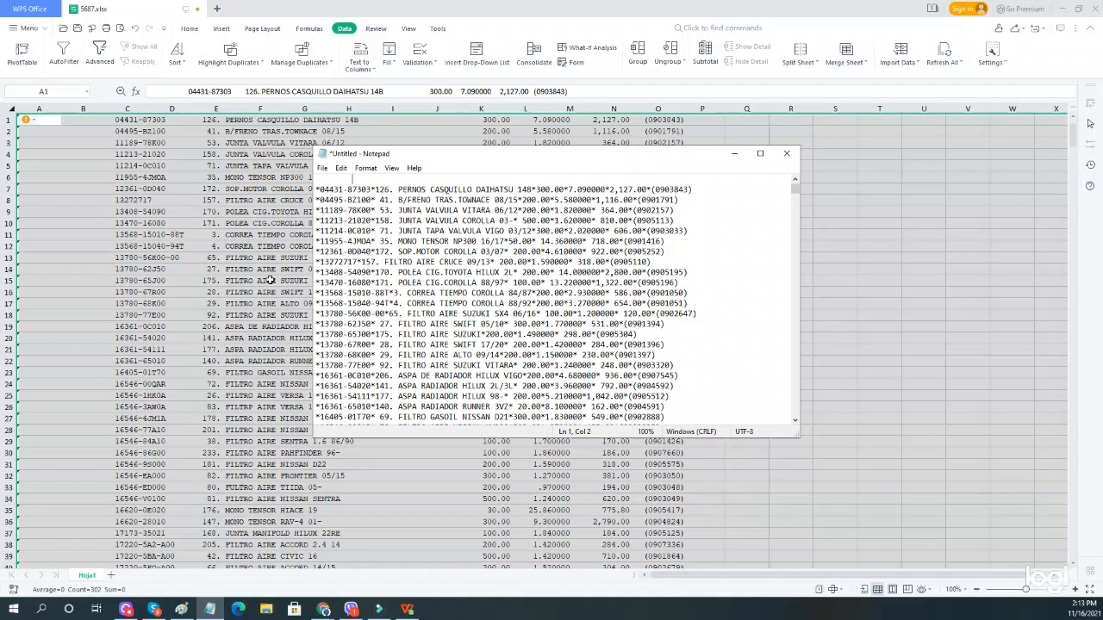
key(shift+Home)
click(361, 189)
click(341, 168)
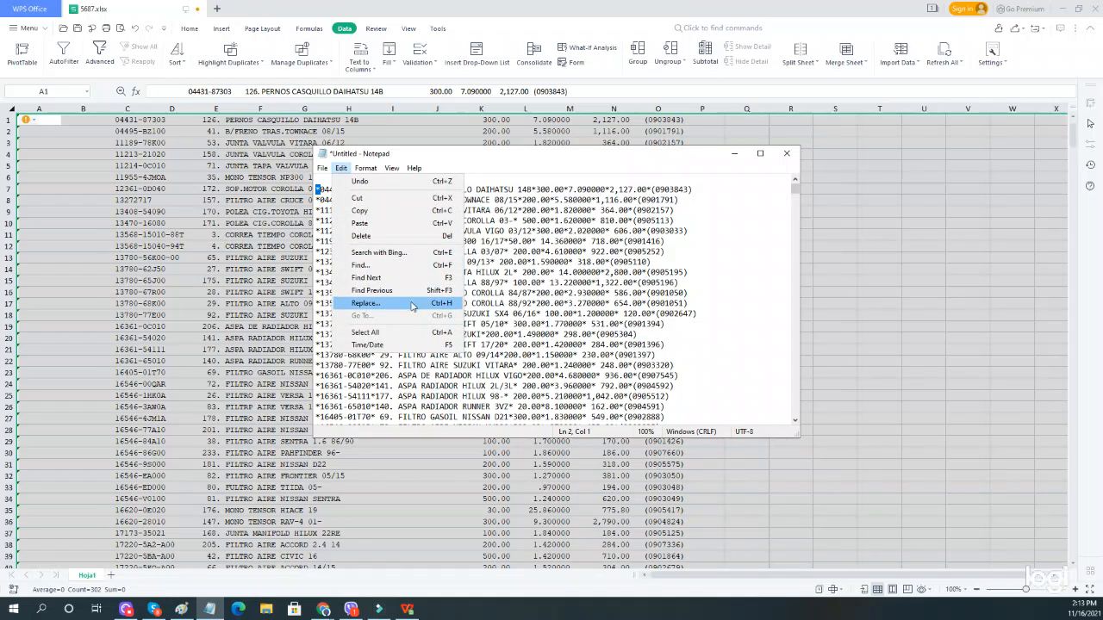
click(441, 304)
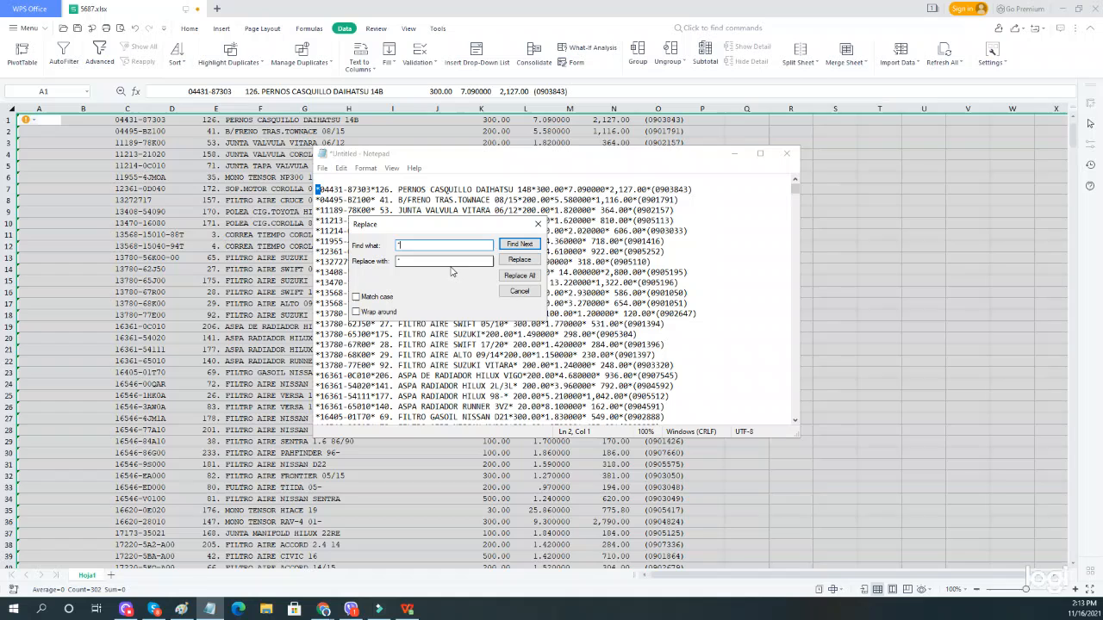
drag(349, 178, 317, 179)
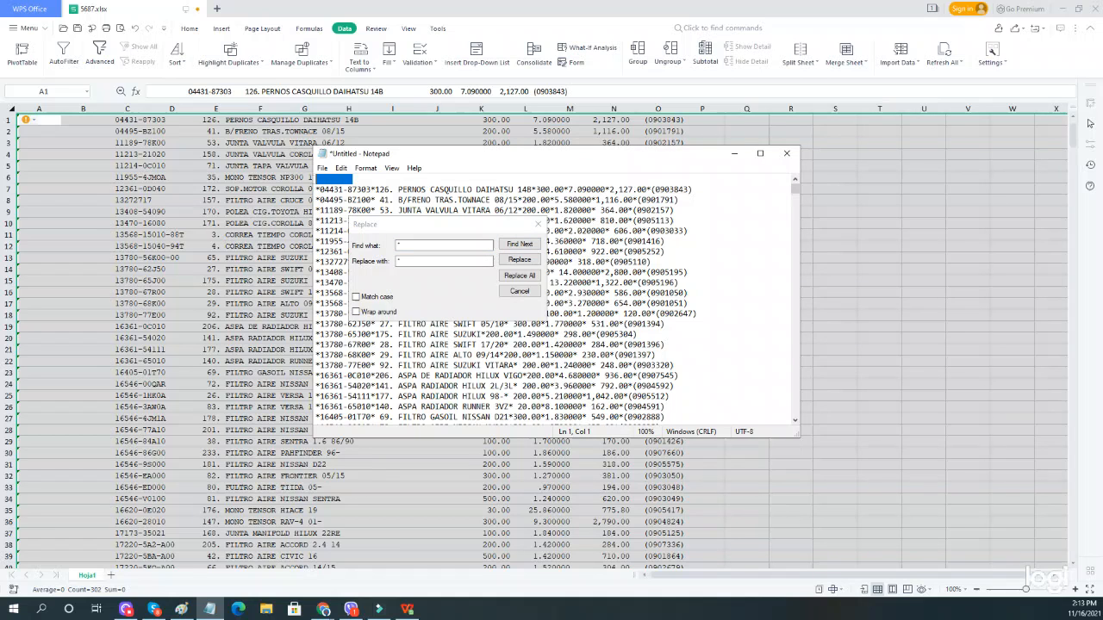
click(404, 261)
key(BackSpace)
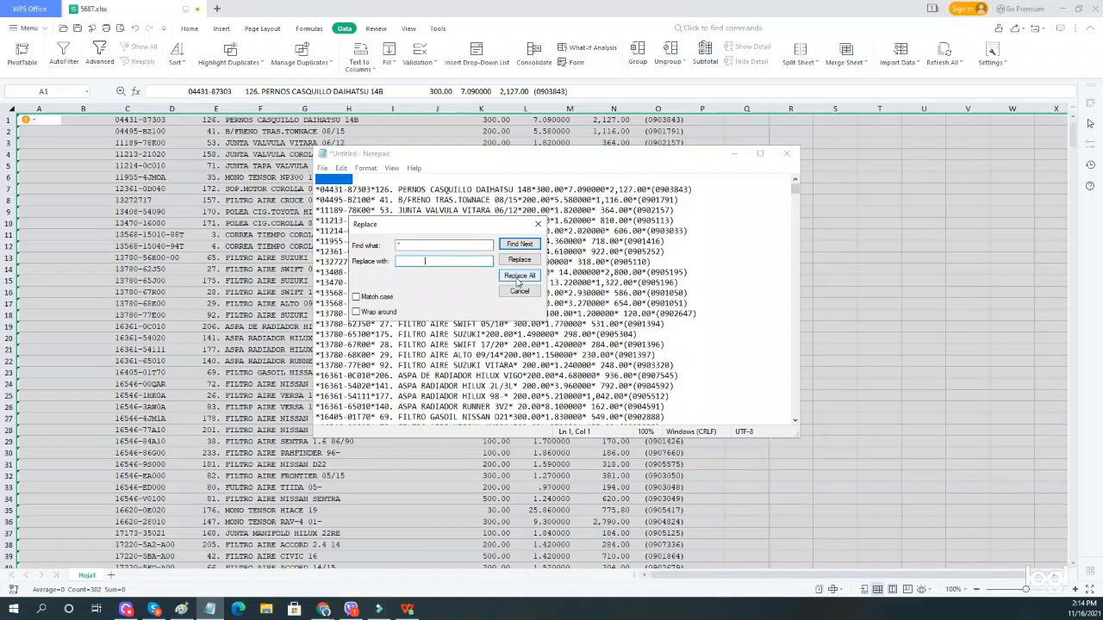
click(517, 277)
click(538, 224)
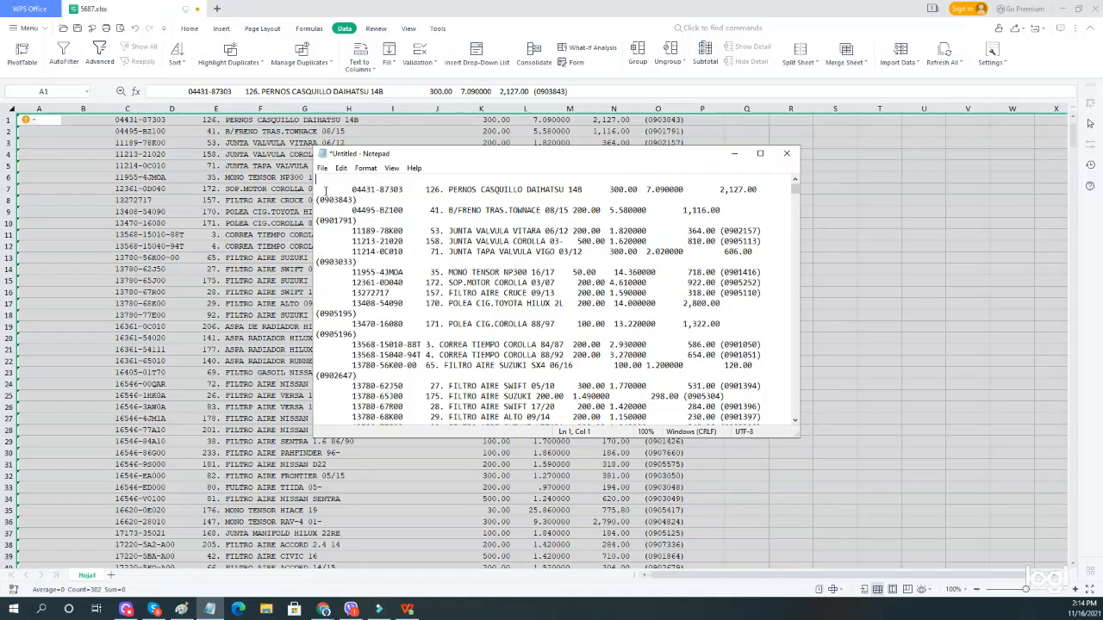
Copy all the tab-separated Notepad text and paste it at A1 of a new sheet in the 5687.xlsx workbook.
drag(325, 190, 636, 417)
key(ctrl+a)
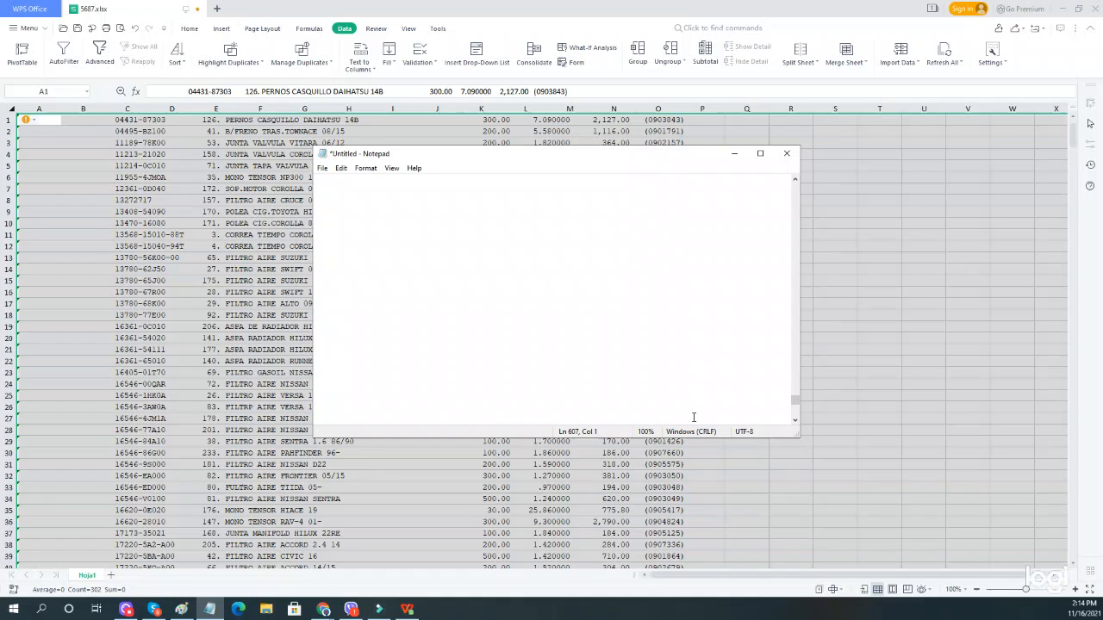
key(alt+Tab)
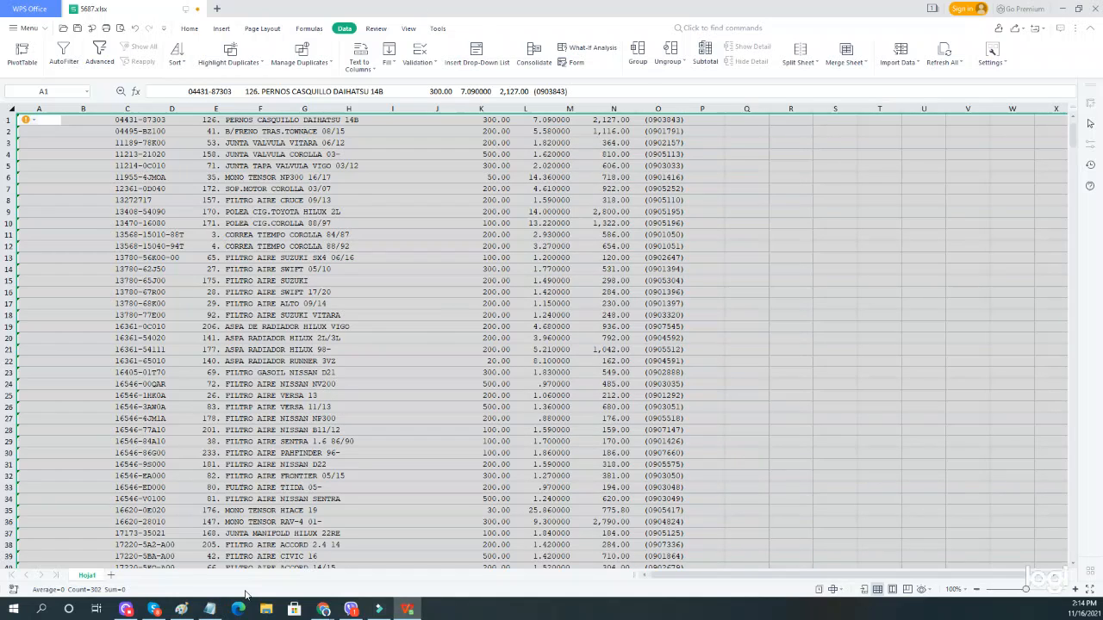
click(111, 575)
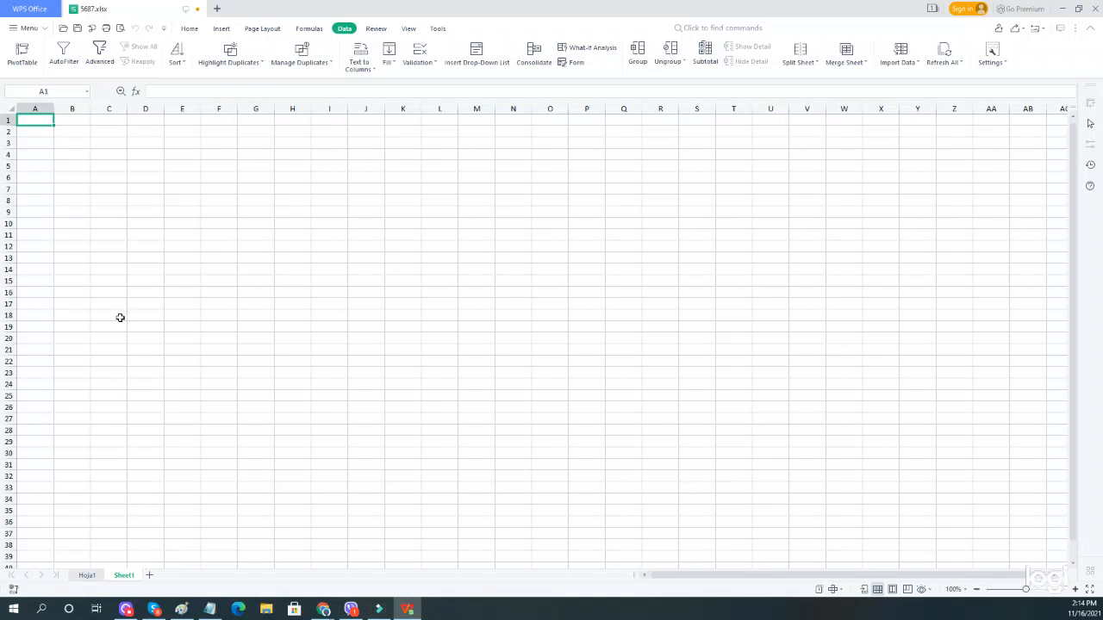
key(ctrl+v)
click(549, 269)
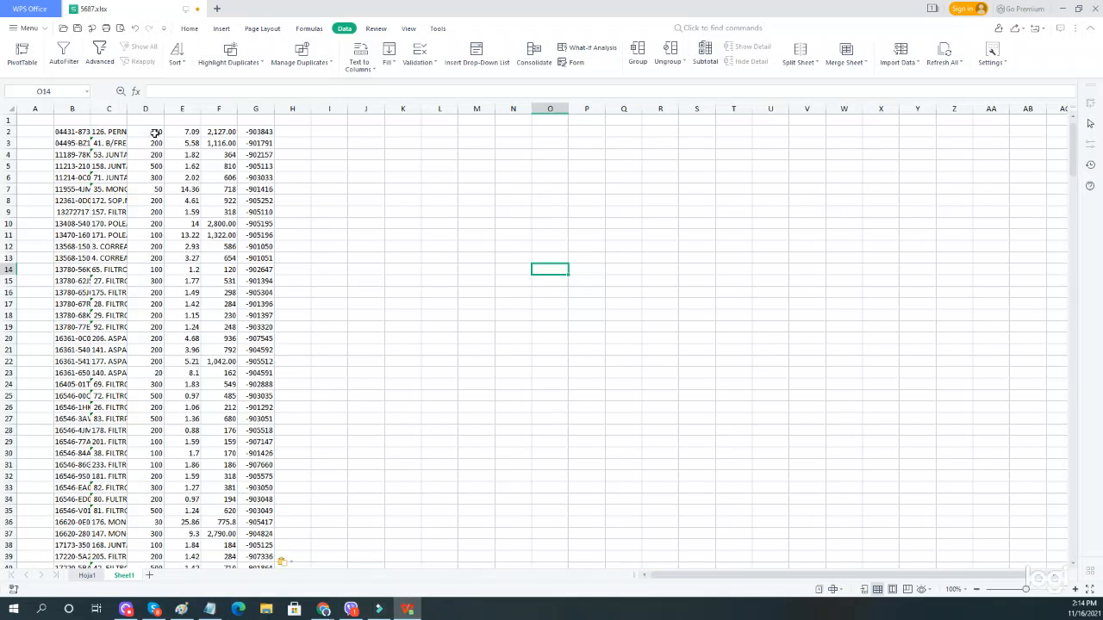
Compare the pasted code in G2 with sheet Hoja1, and widen columns B and C of Sheet1 to fit their entries.
click(252, 133)
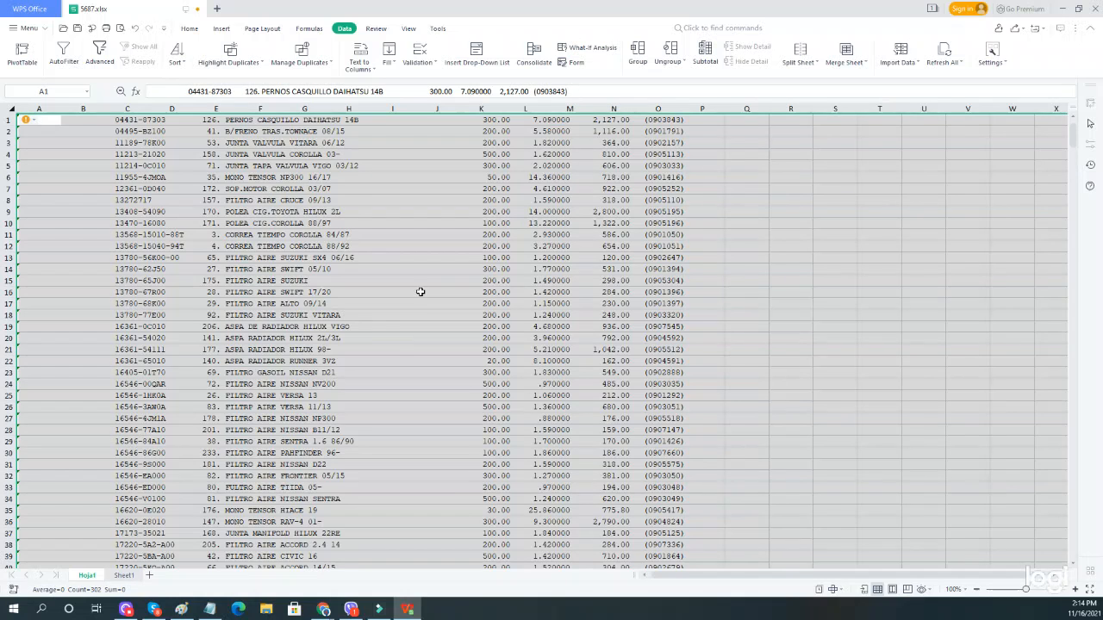
click(88, 576)
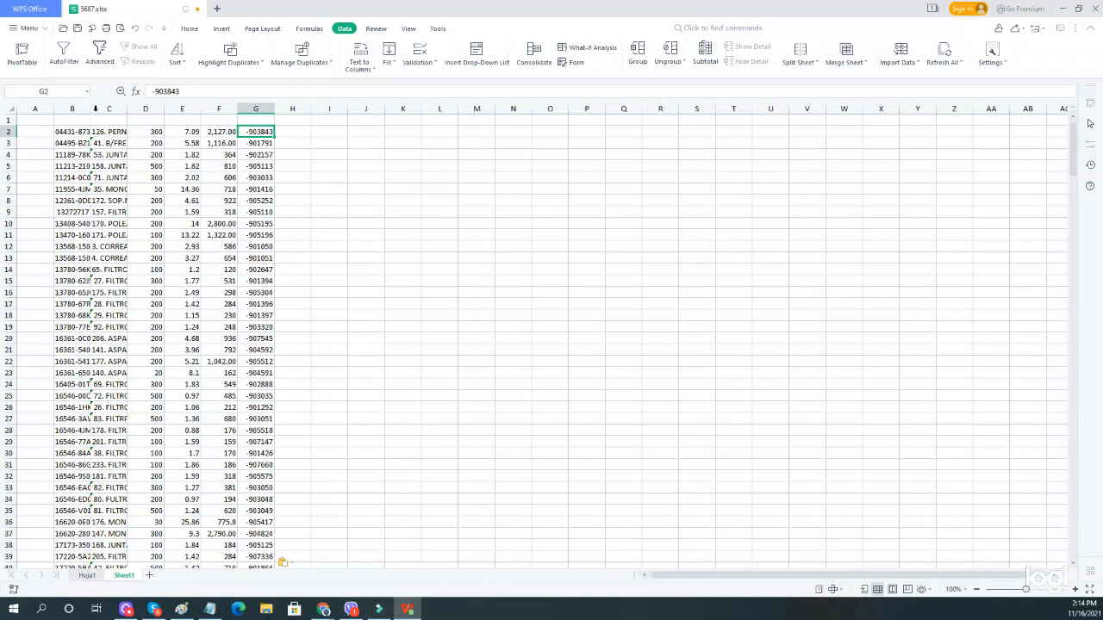
drag(95, 109, 330, 109)
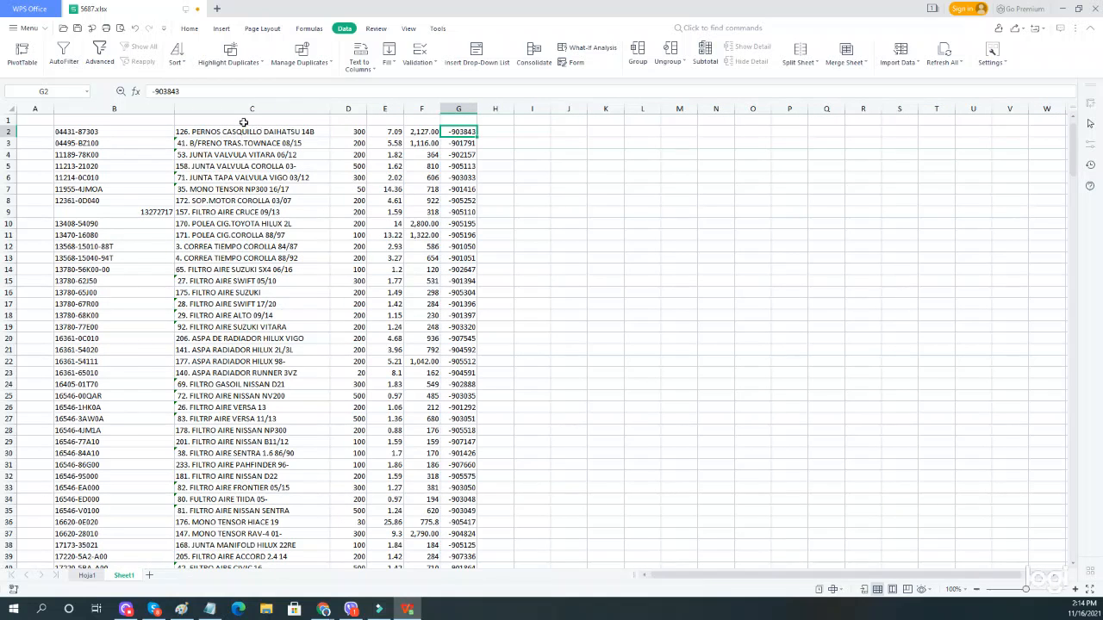
Compare the codes in column G of Sheet1 with the parenthesised codes in the original Hoja1 list.
click(460, 109)
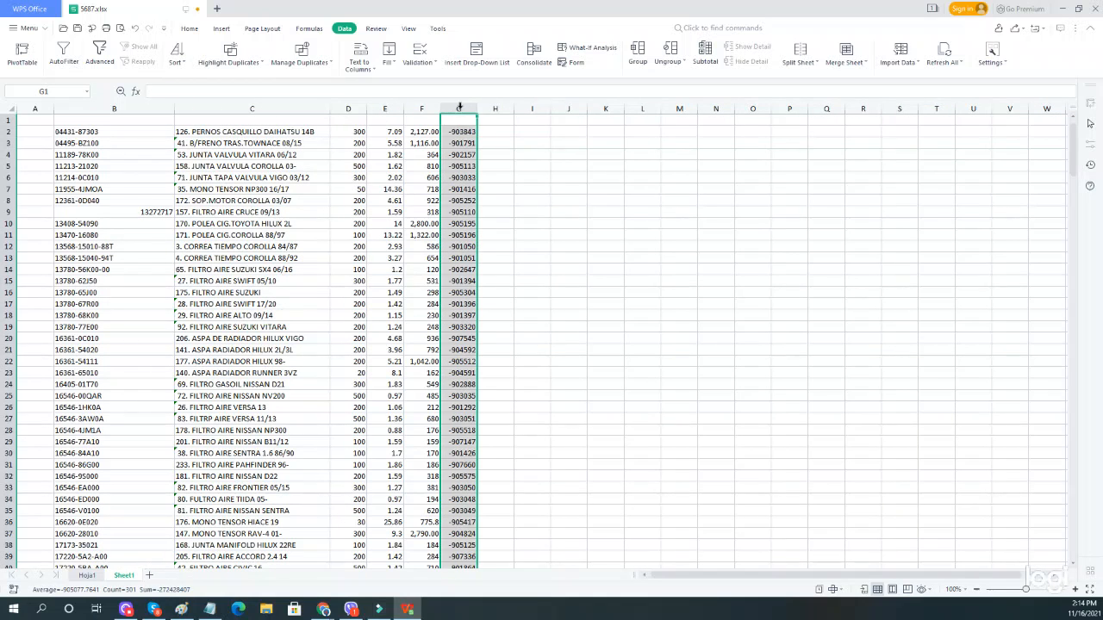
click(87, 575)
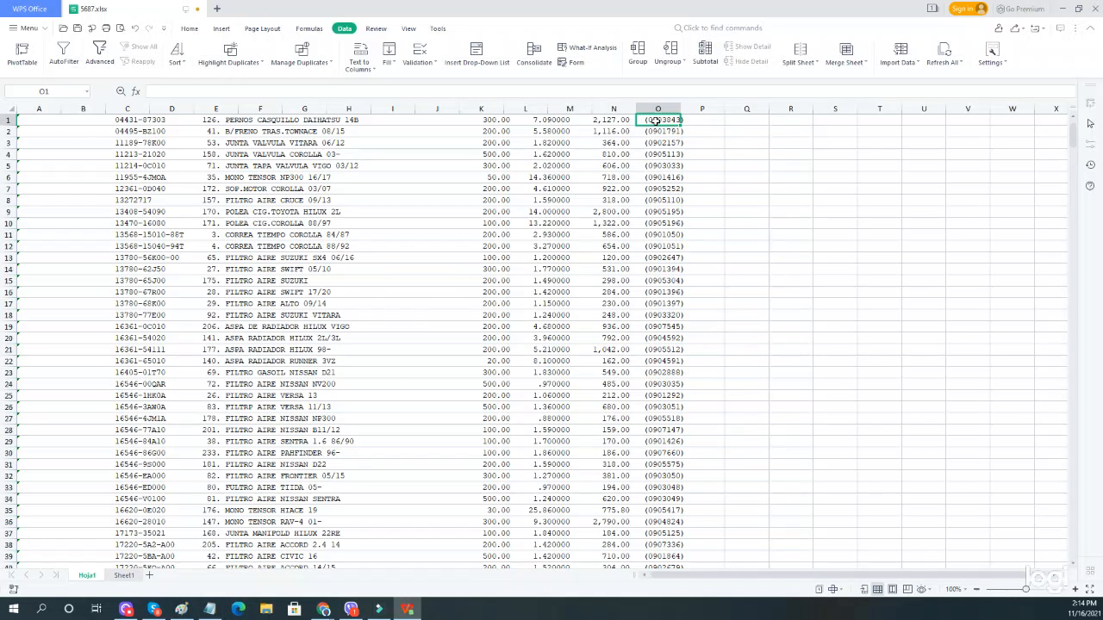
click(123, 574)
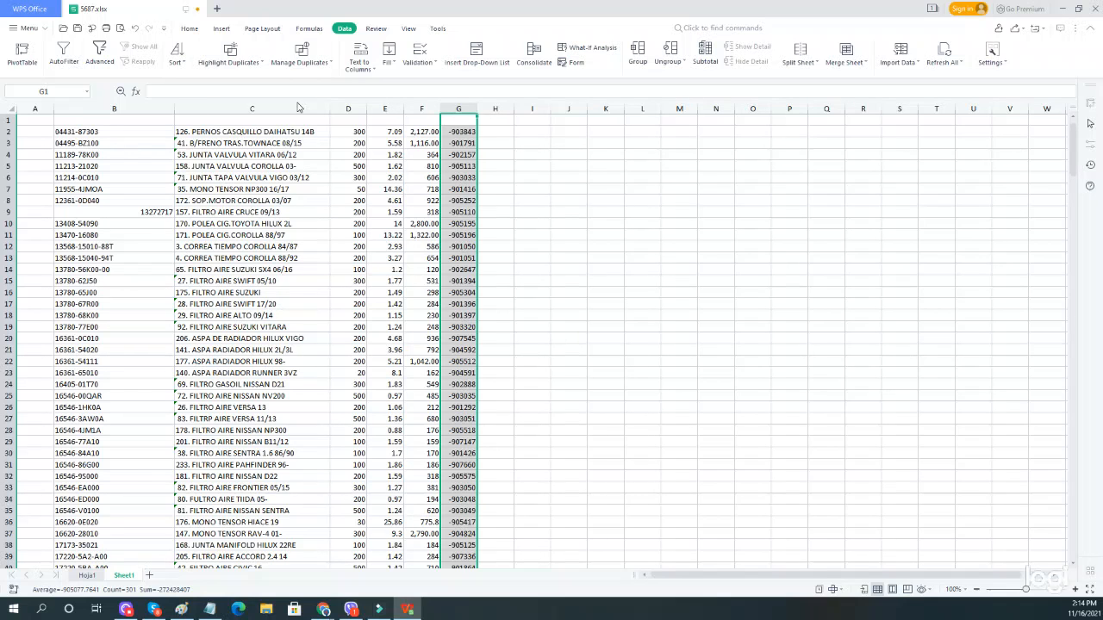
Move the product description column from C to H in Sheet1.
click(267, 110)
click(171, 120)
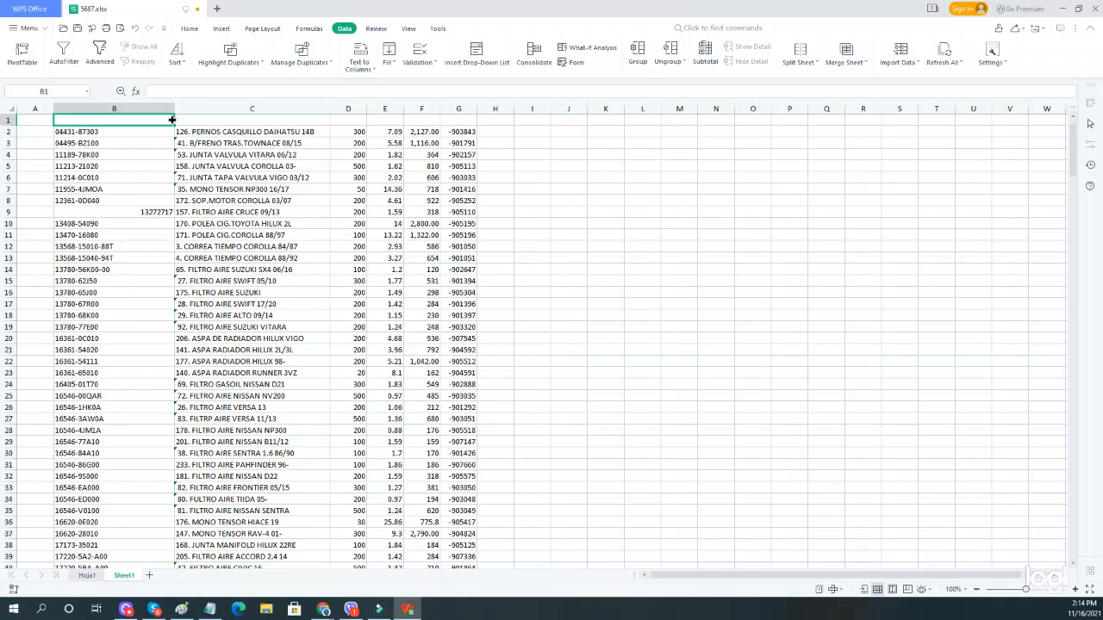
click(191, 110)
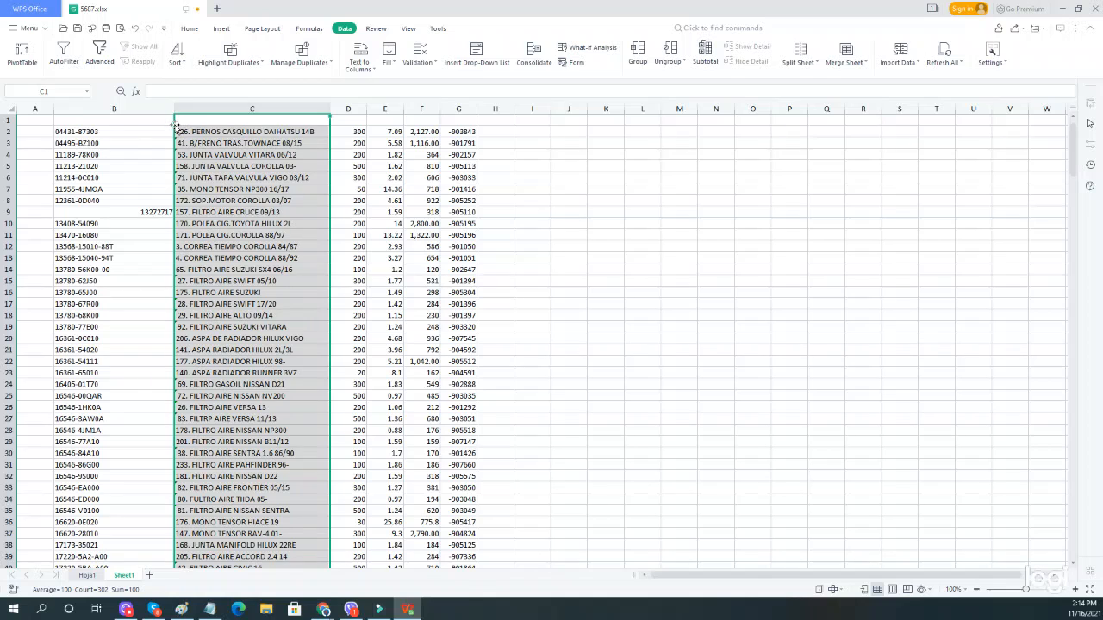
drag(174, 126, 518, 149)
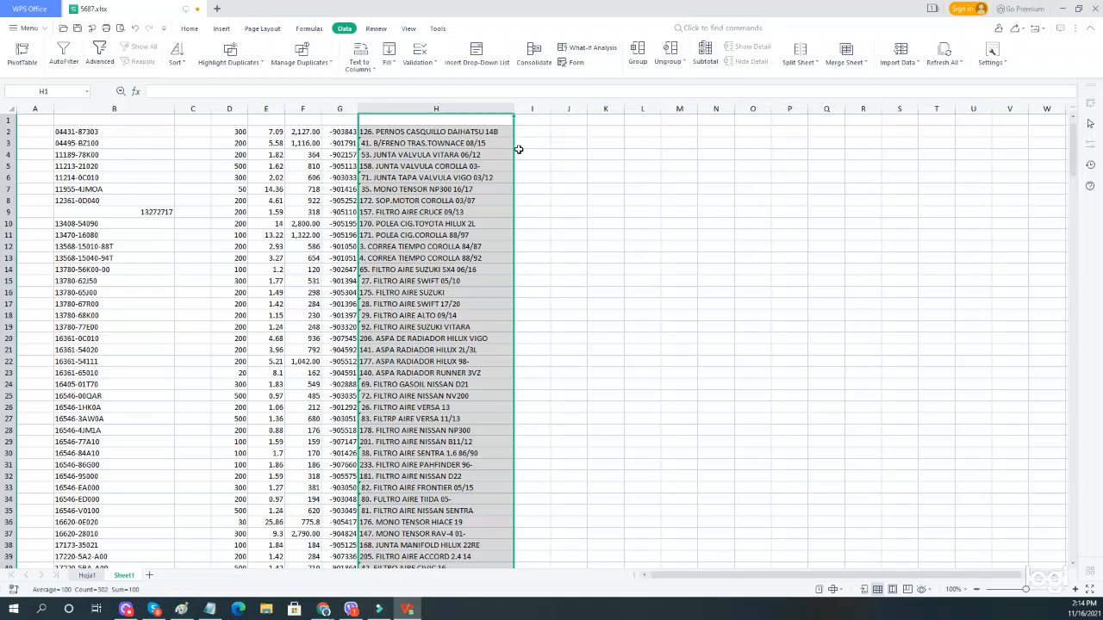
click(344, 121)
click(437, 117)
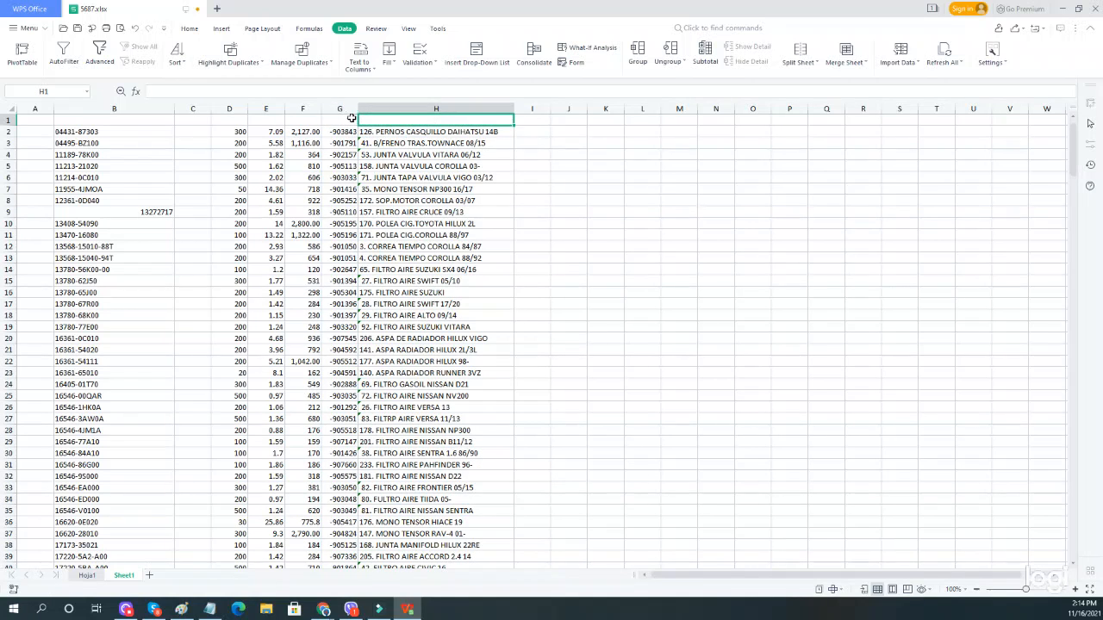
drag(342, 109, 517, 108)
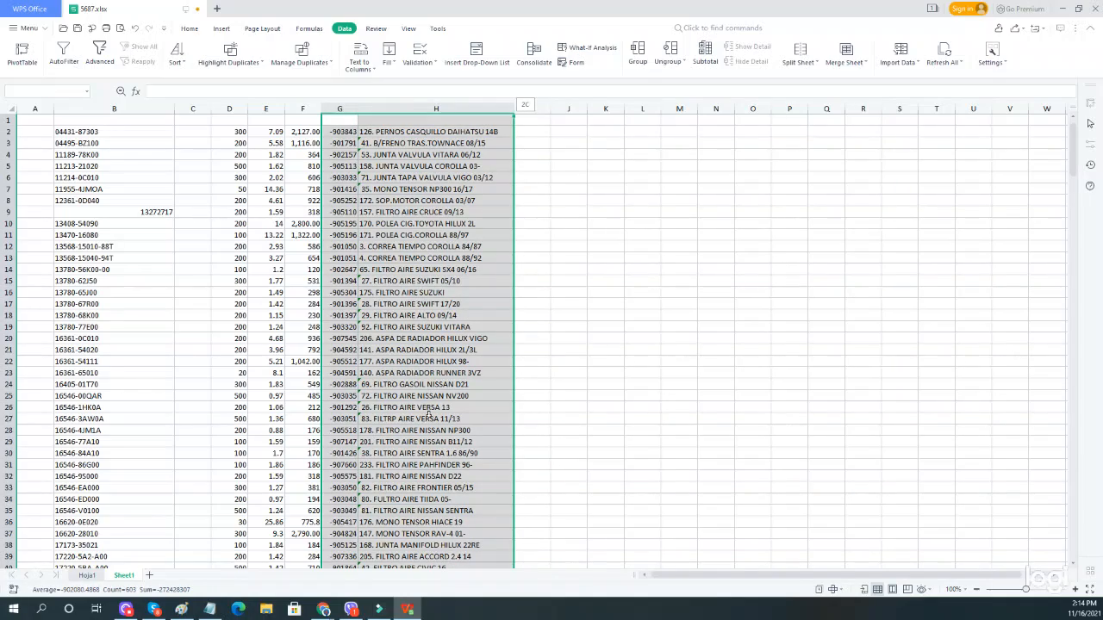
click(677, 298)
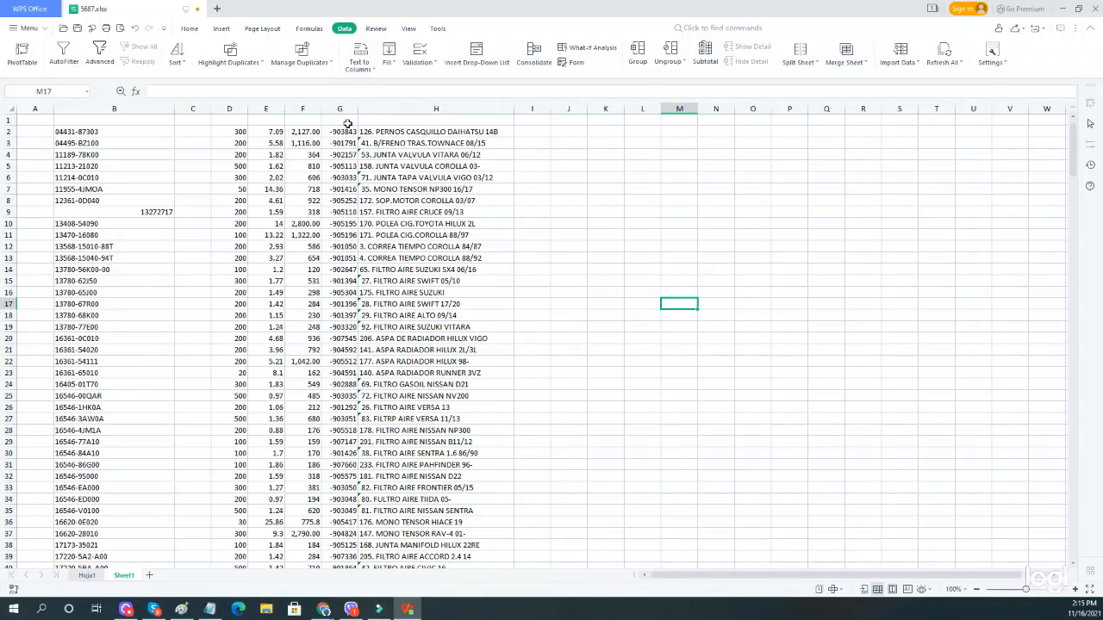
In misaligned row 289, move the code from F to G, the 100 from H to I, and the description from B to H.
drag(341, 120, 456, 533)
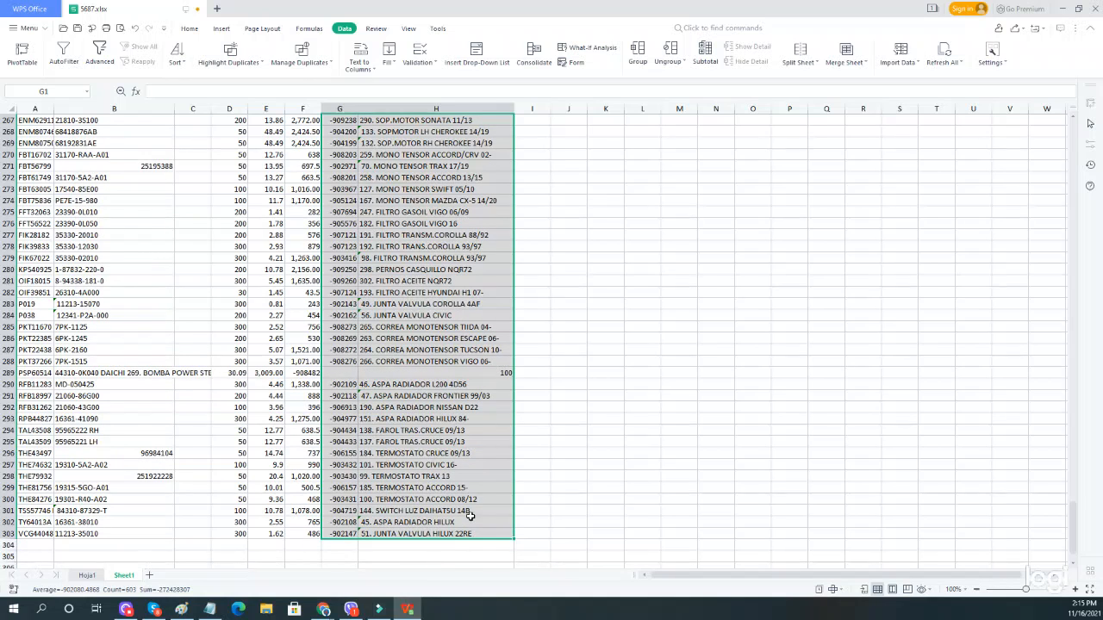
click(479, 371)
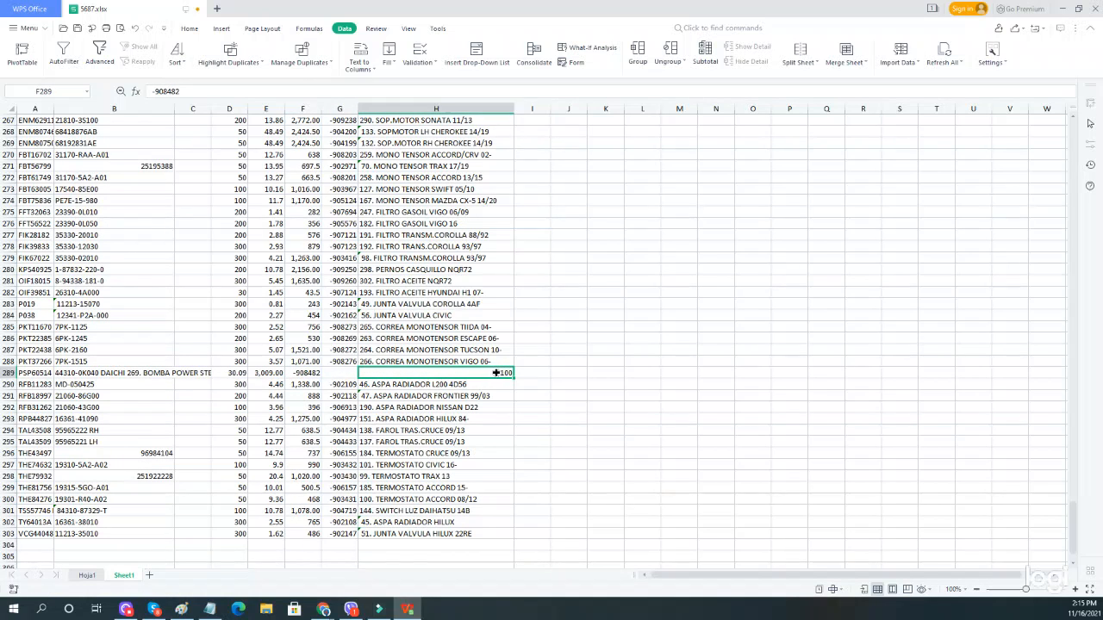
click(298, 371)
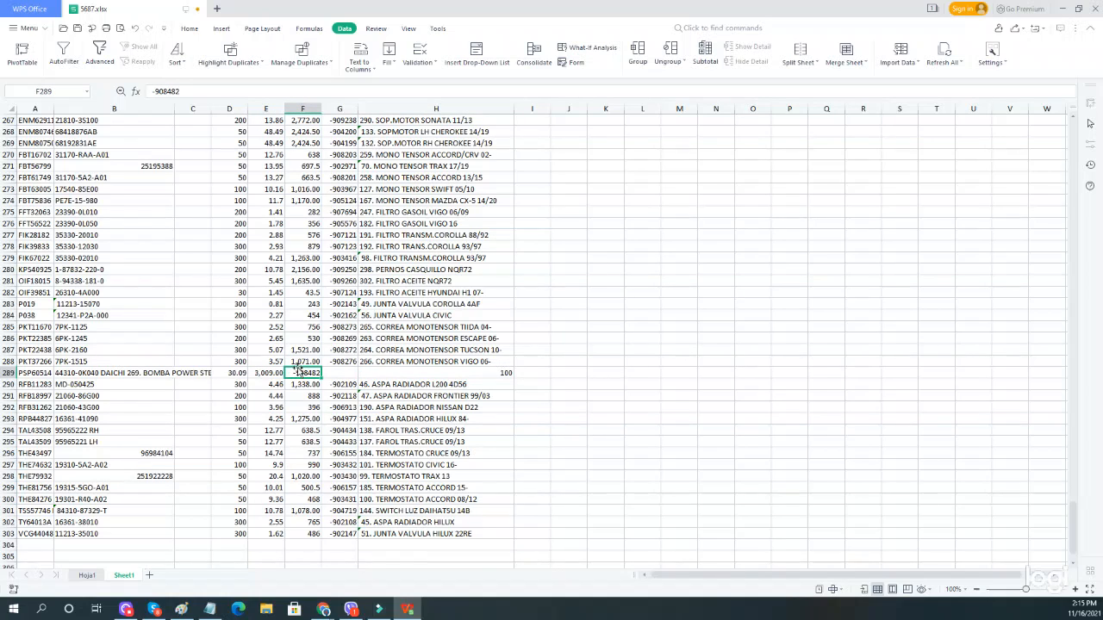
drag(298, 371, 340, 371)
click(465, 371)
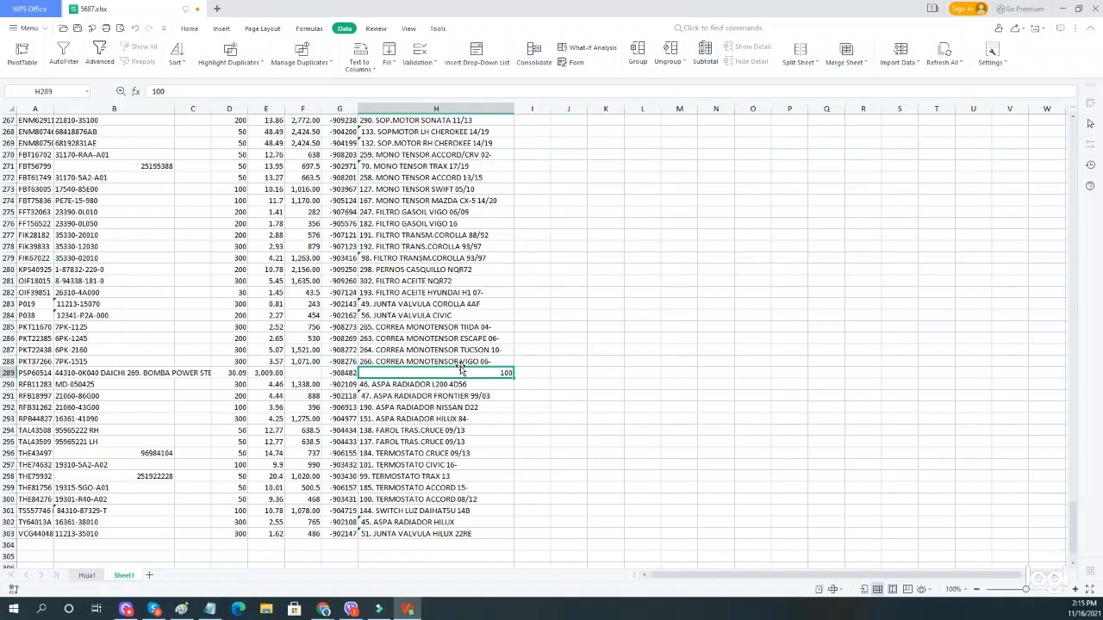
drag(457, 369, 532, 372)
click(103, 371)
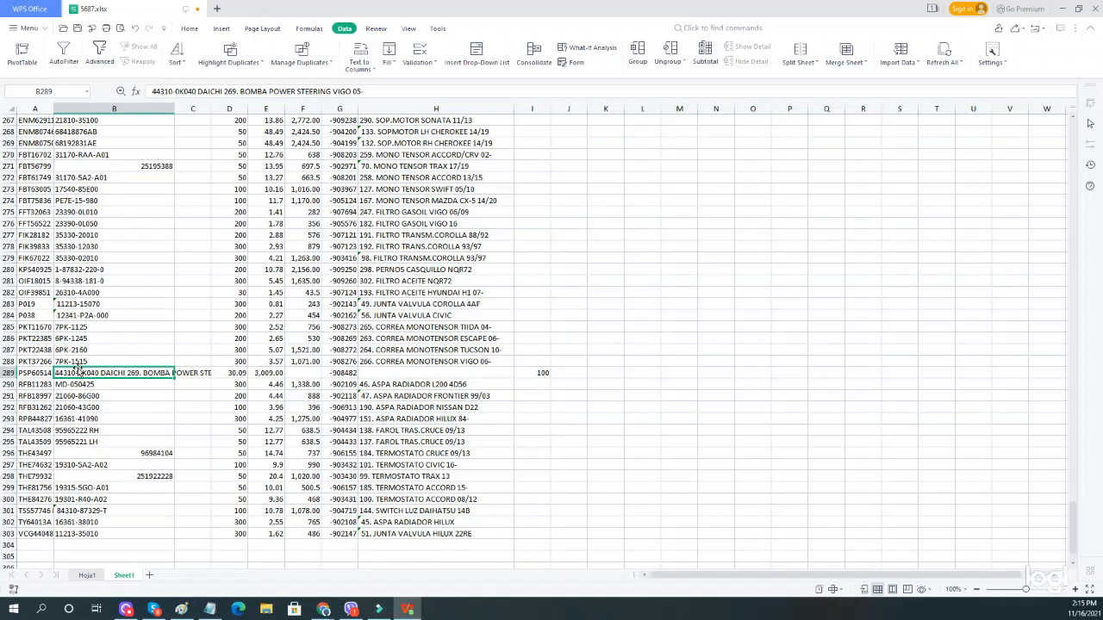
drag(78, 371, 397, 373)
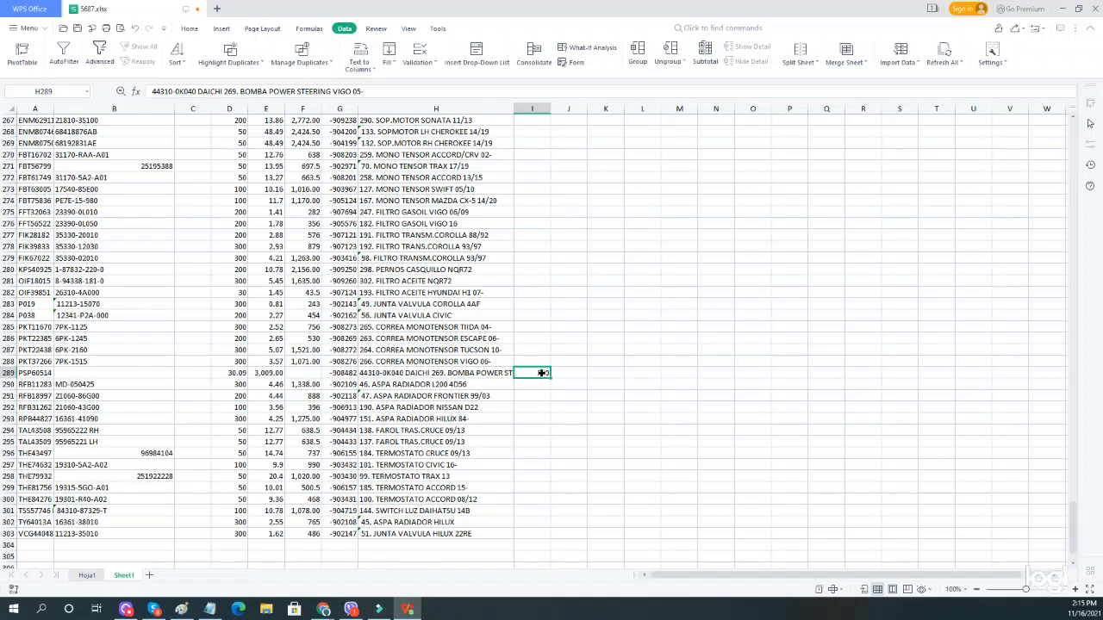
Finish realigning row 289 by moving 3,009.00 to F289, 30.09 to E289 and 100 to D289.
click(261, 373)
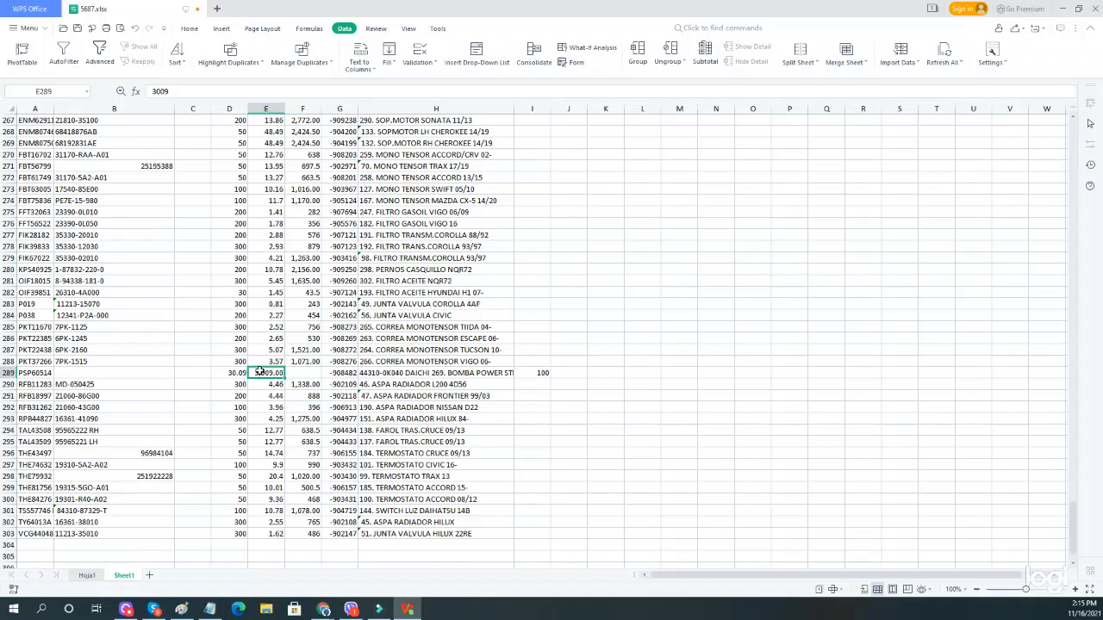
click(293, 372)
click(226, 372)
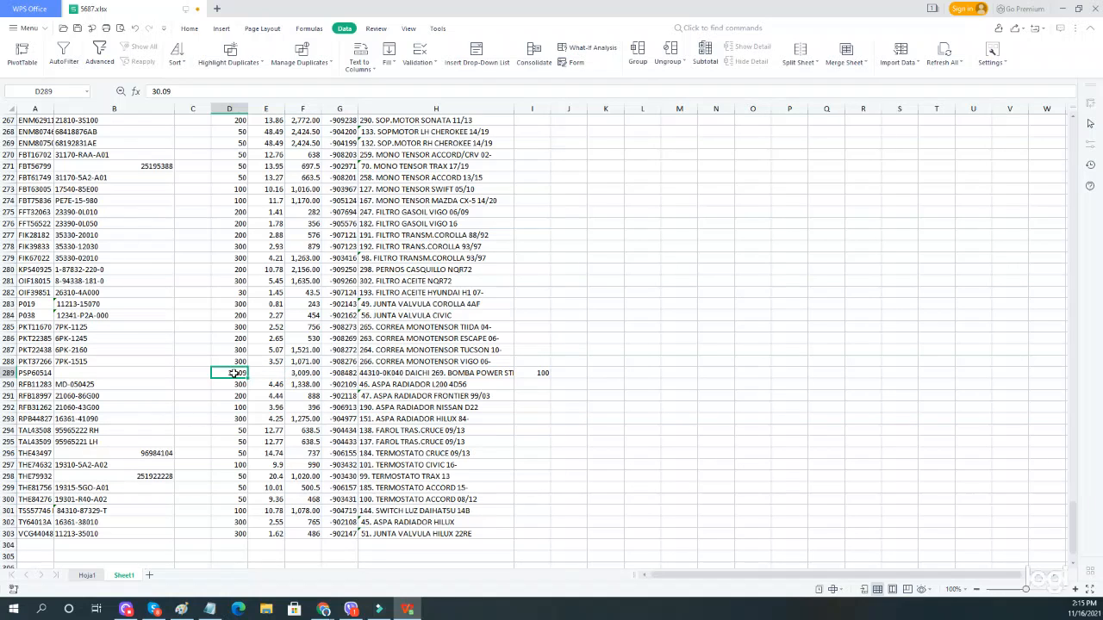
drag(225, 370, 263, 376)
click(538, 376)
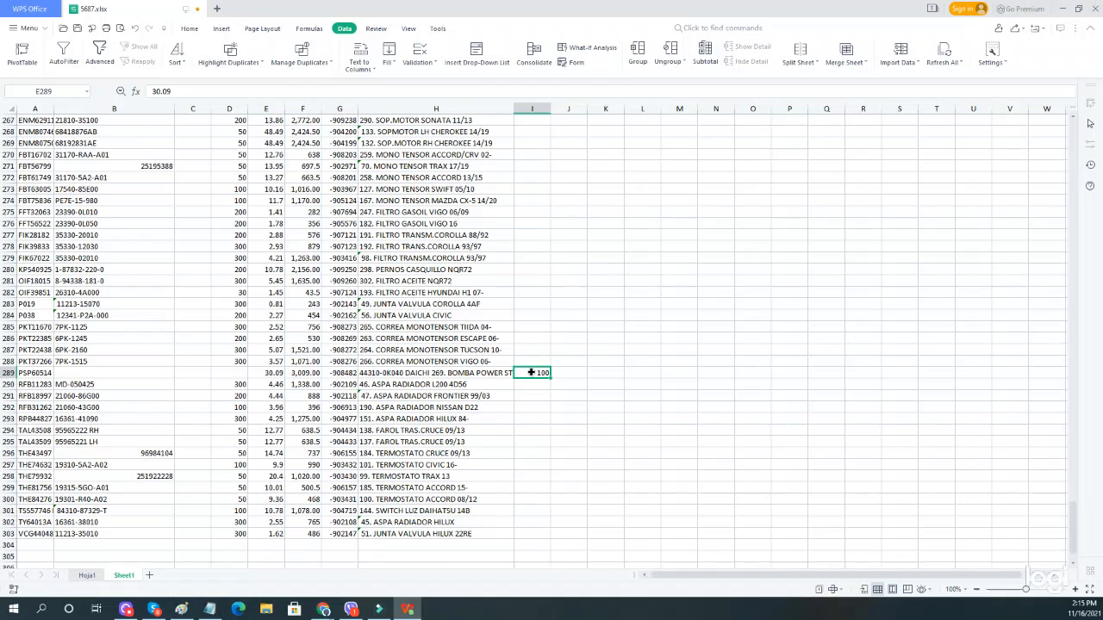
drag(535, 371, 240, 372)
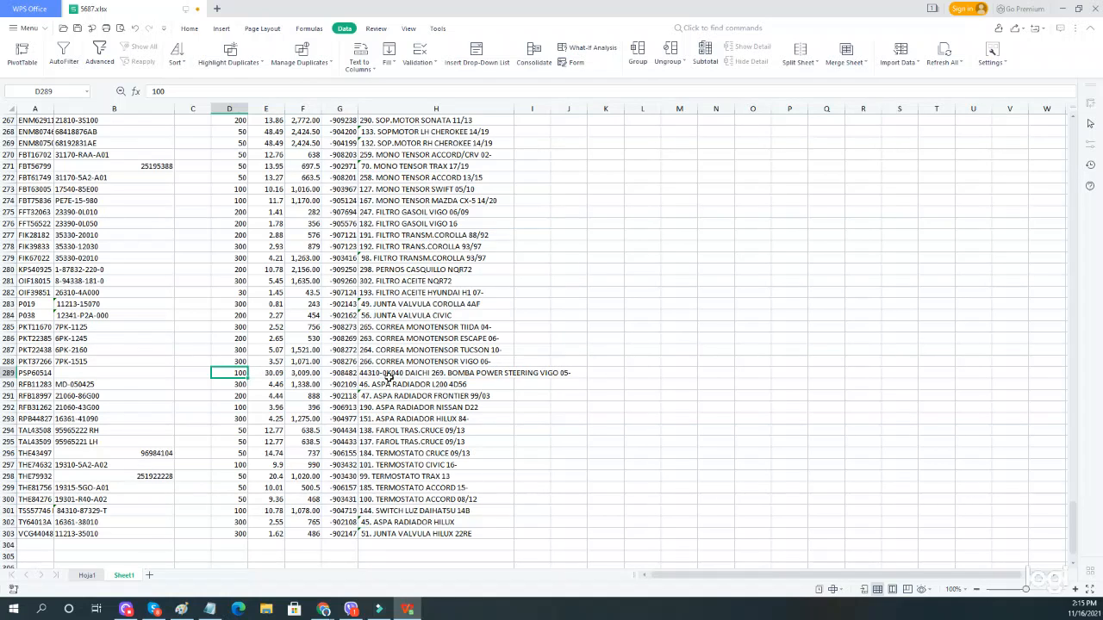
Copy the codes and descriptions in G2:H303 and replace all existing text in Notepad with them.
drag(402, 535, 341, 129)
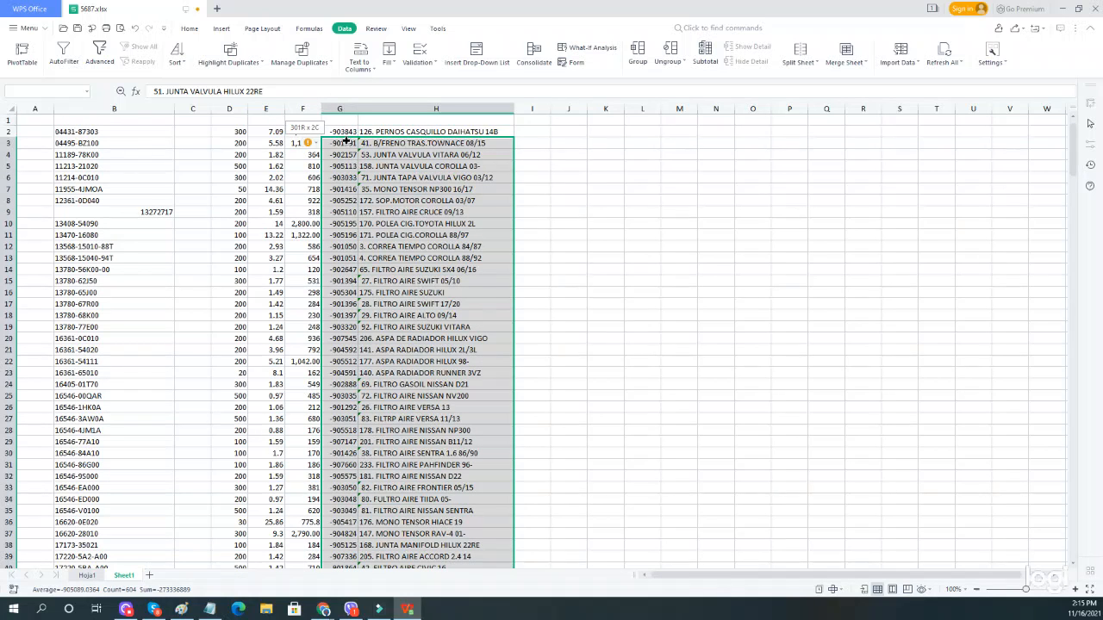
key(ctrl+c)
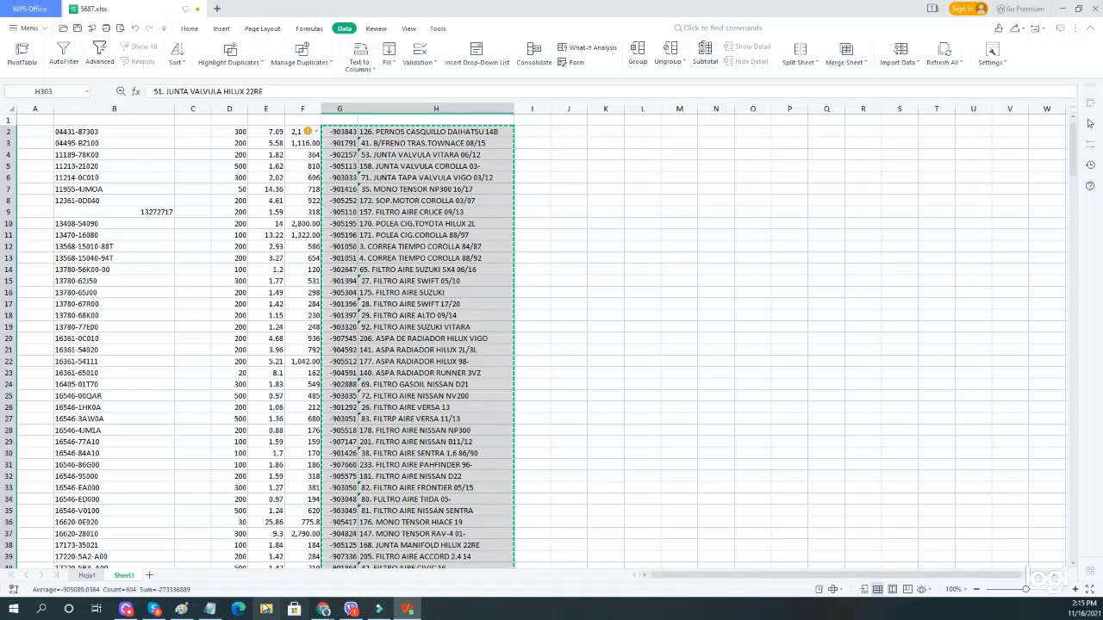
click(210, 609)
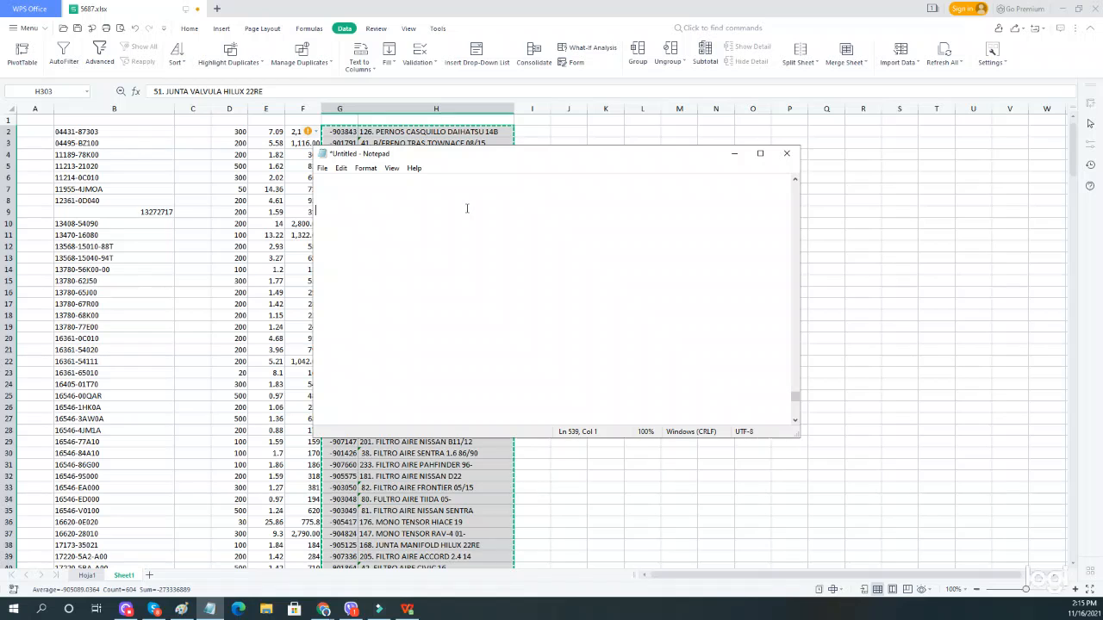
drag(393, 224, 326, 168)
key(ctrl+v)
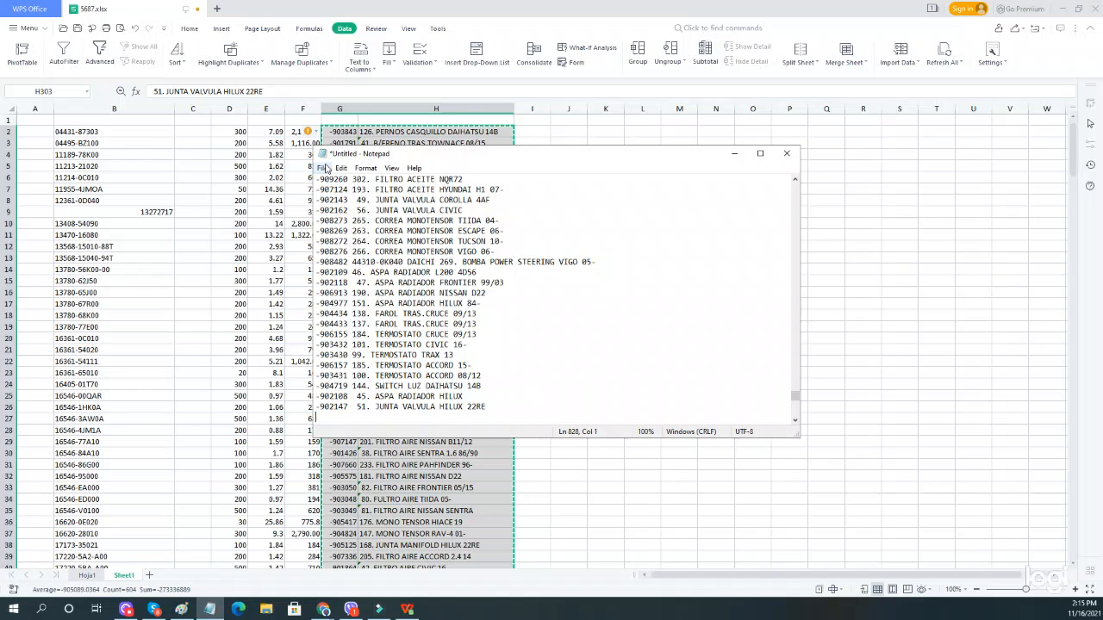
drag(794, 382, 795, 186)
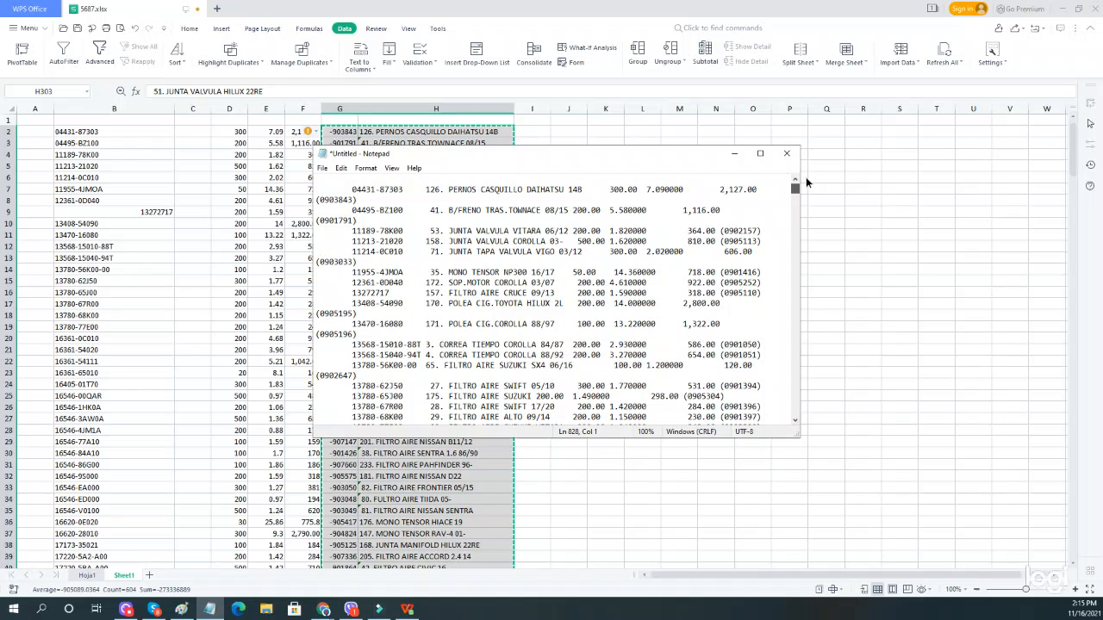
click(327, 179)
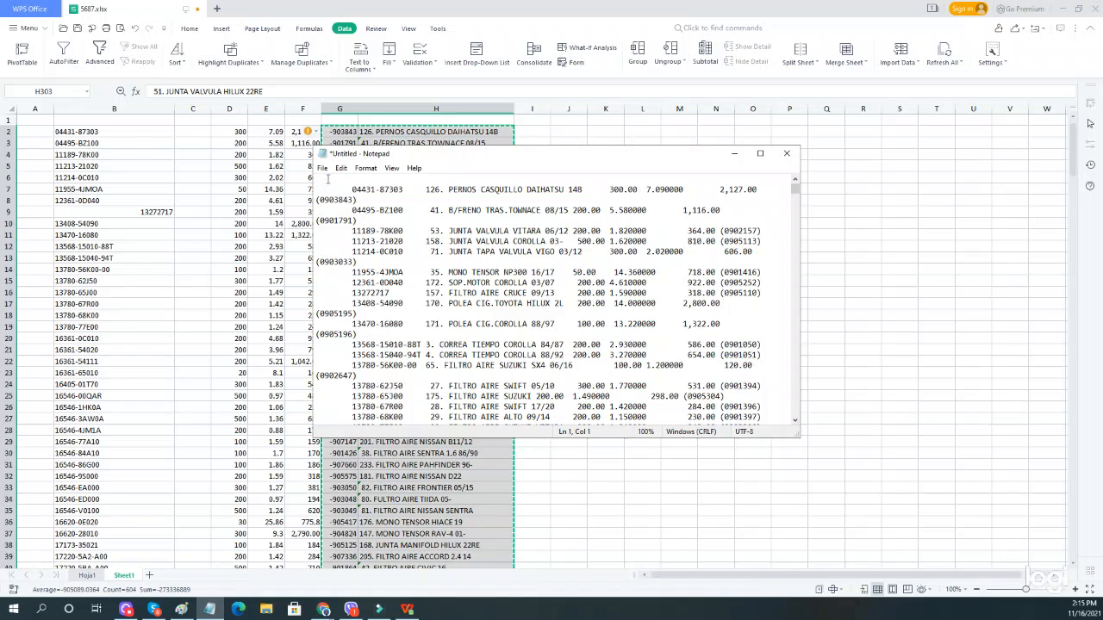
key(ctrl+a)
key(Delete)
key(ctrl+v)
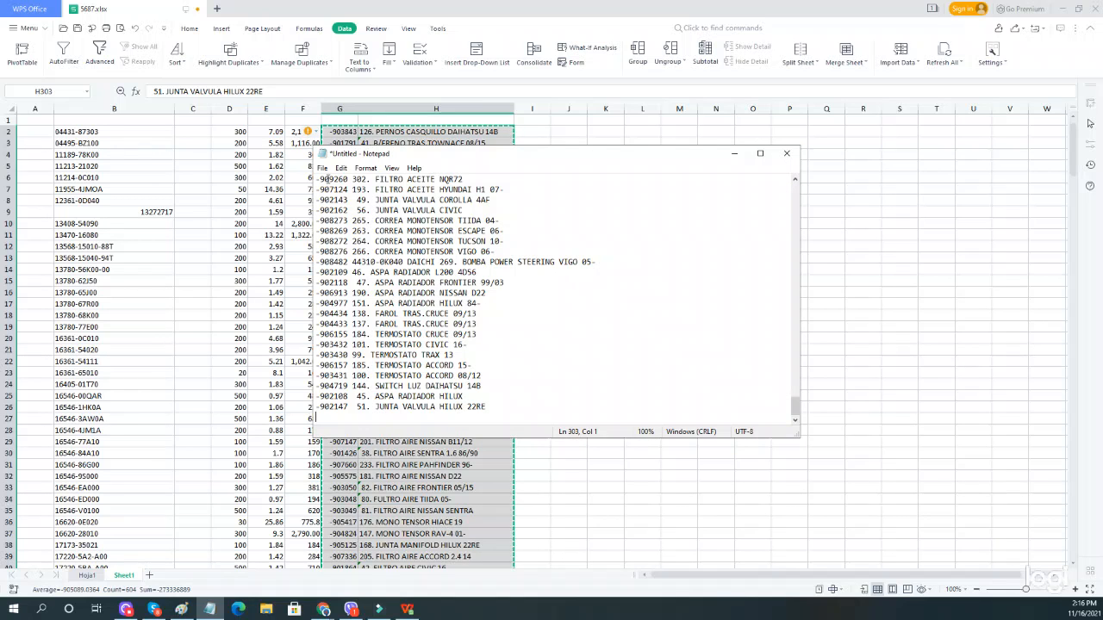
Replace every tab between code and description in the Notepad text with a closing parenthesis.
drag(796, 406, 817, 187)
drag(355, 179, 348, 179)
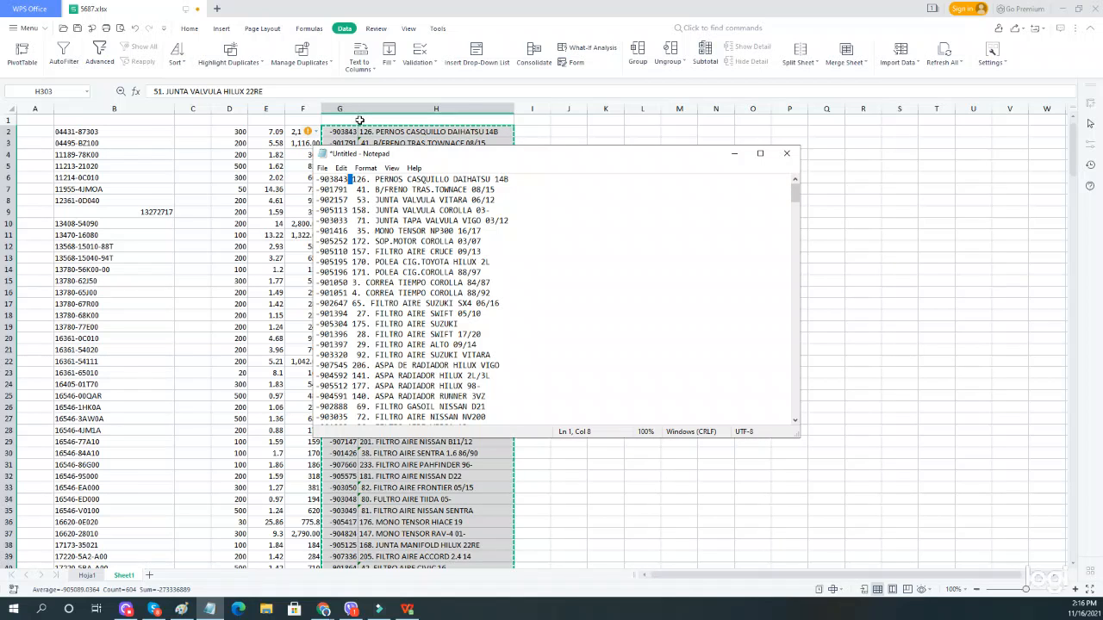
drag(423, 162, 423, 190)
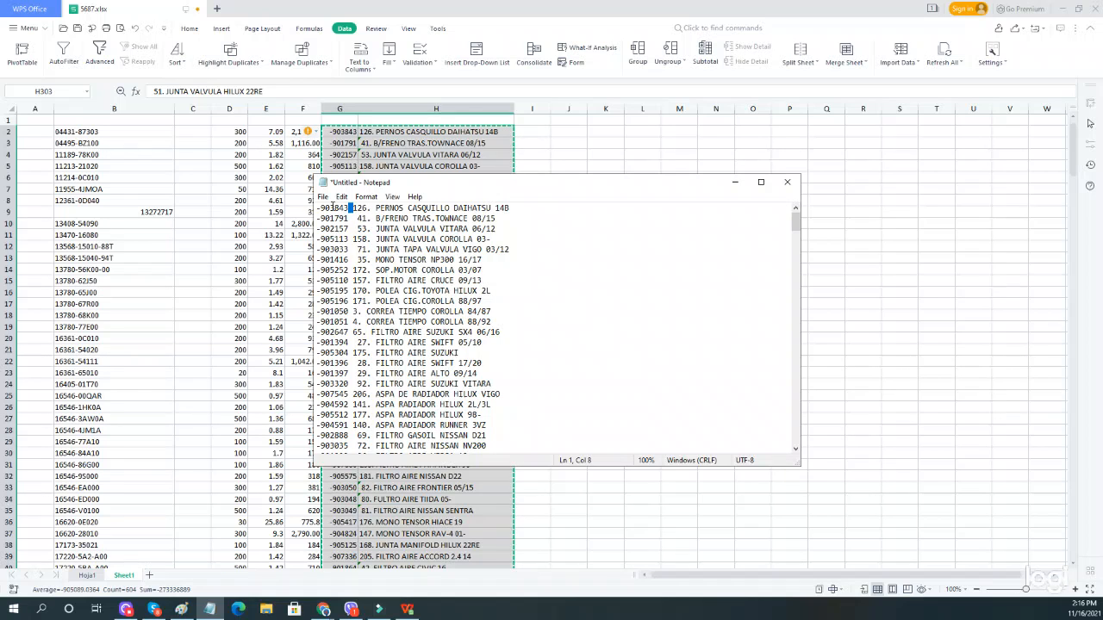
click(342, 196)
click(407, 333)
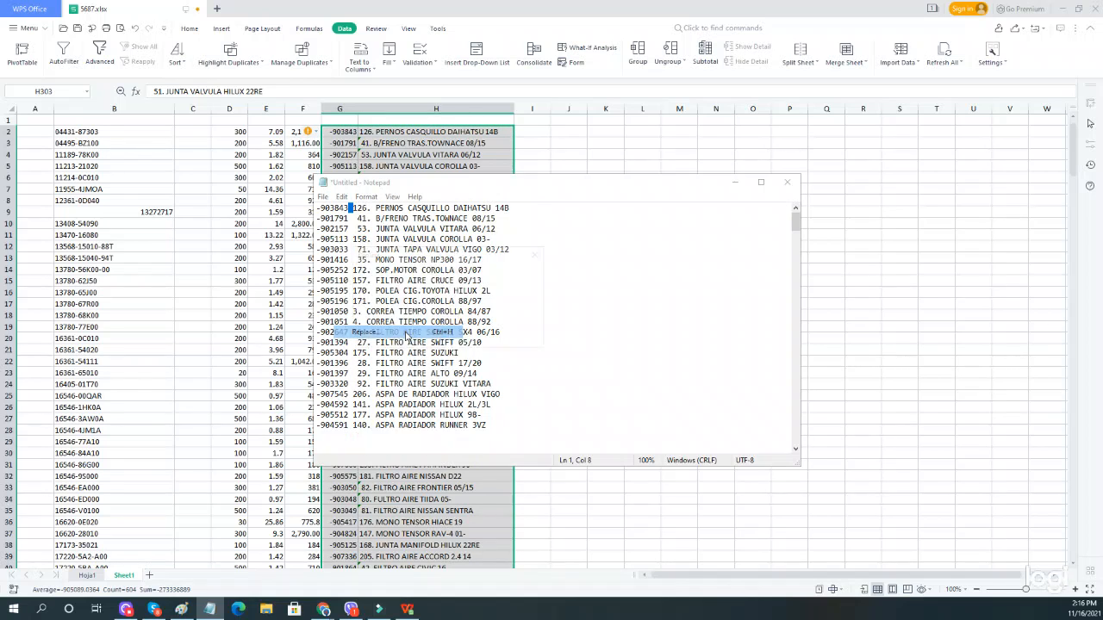
key(BackSpace)
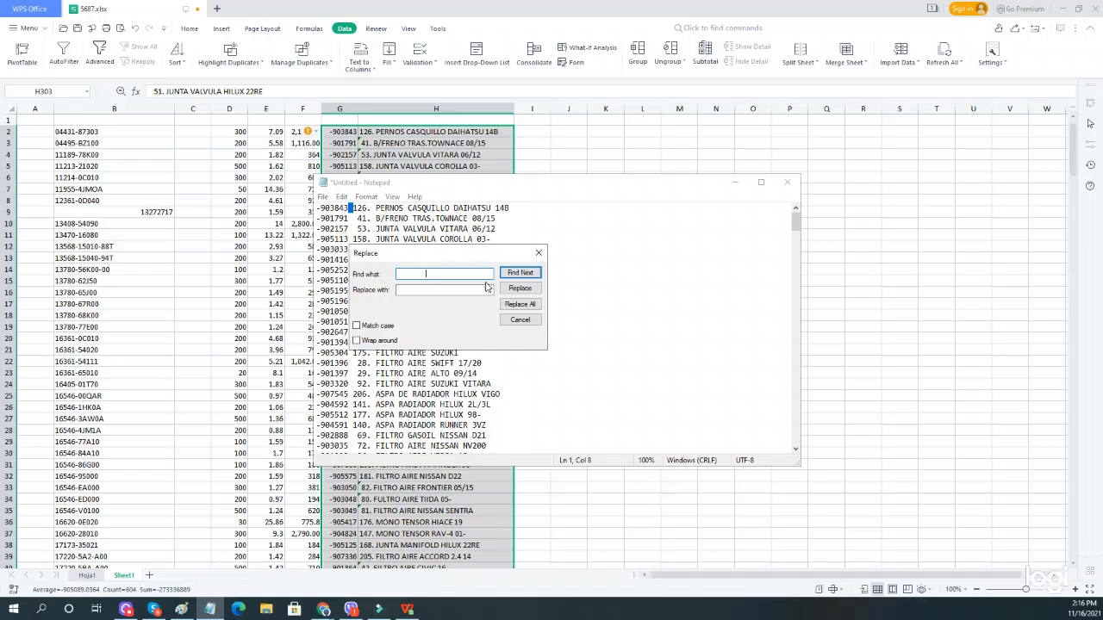
click(433, 286)
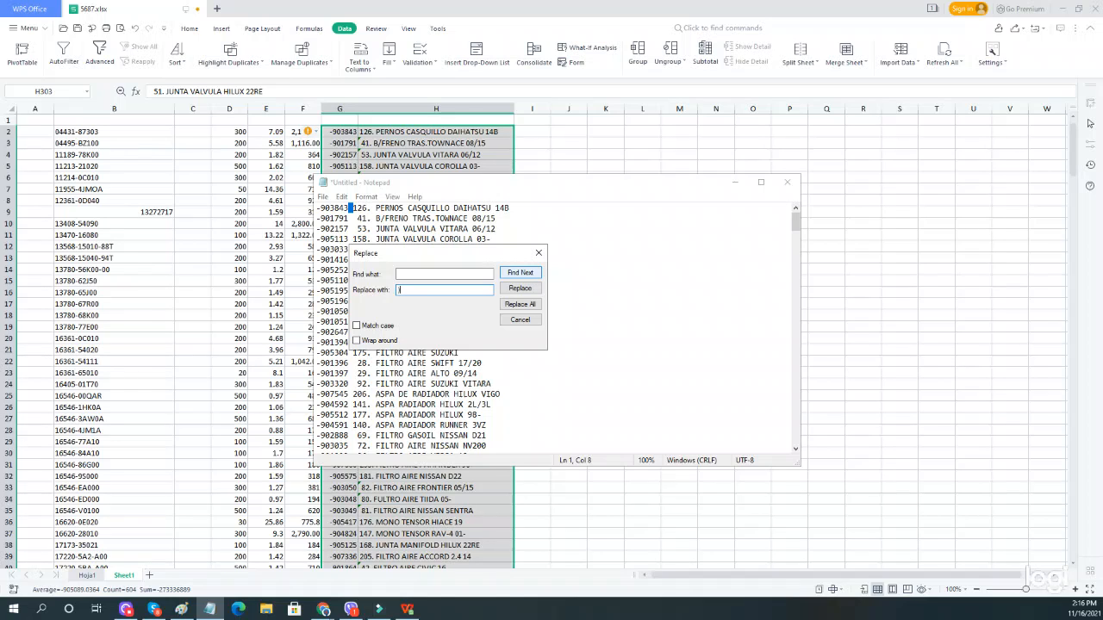
text())
click(520, 304)
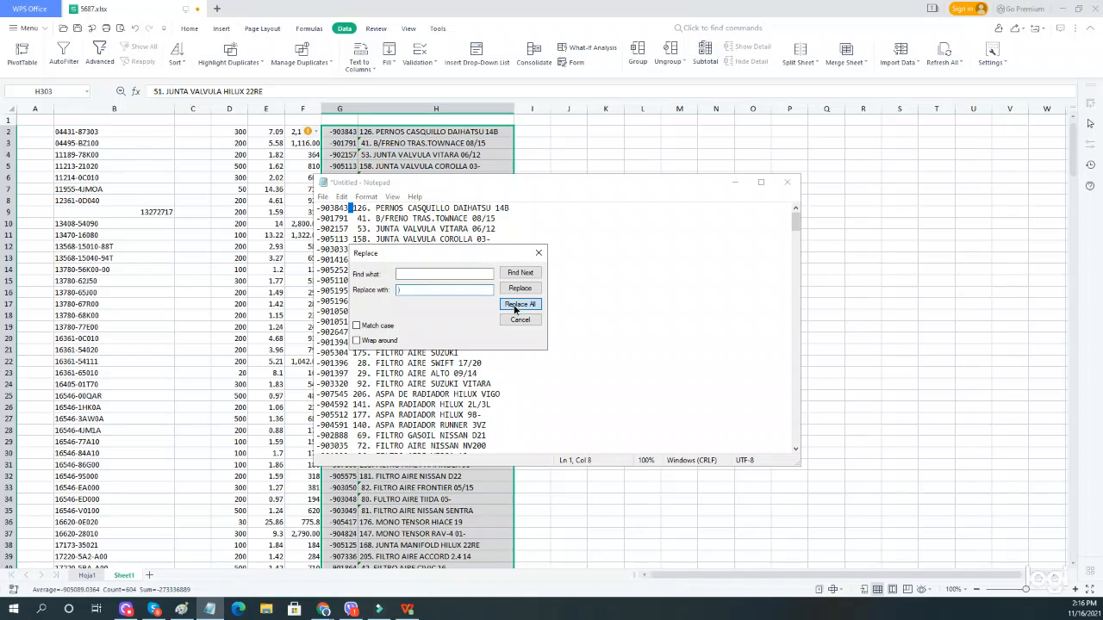
click(539, 255)
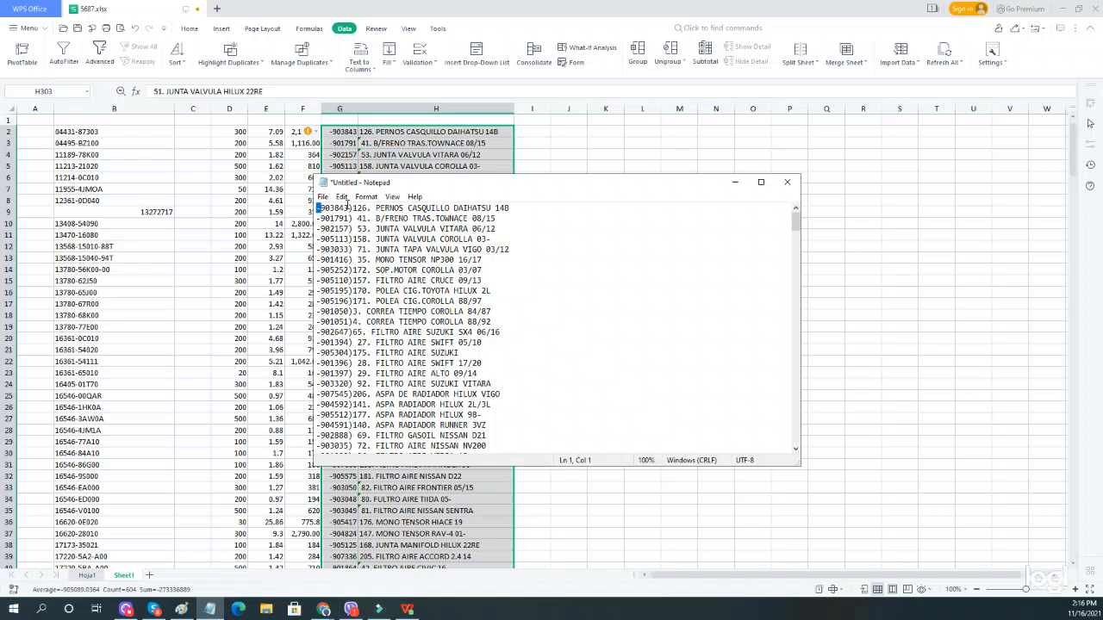
Replace every hyphen in the Notepad text with an opening parenthesis.
click(342, 197)
click(362, 336)
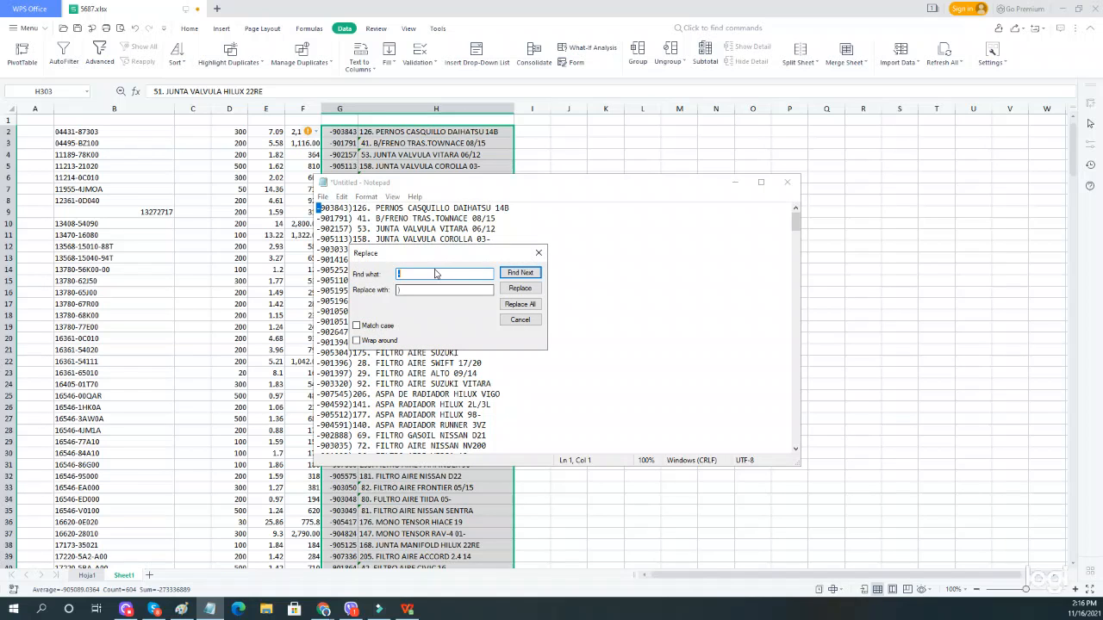
text(-)
key(Tab)
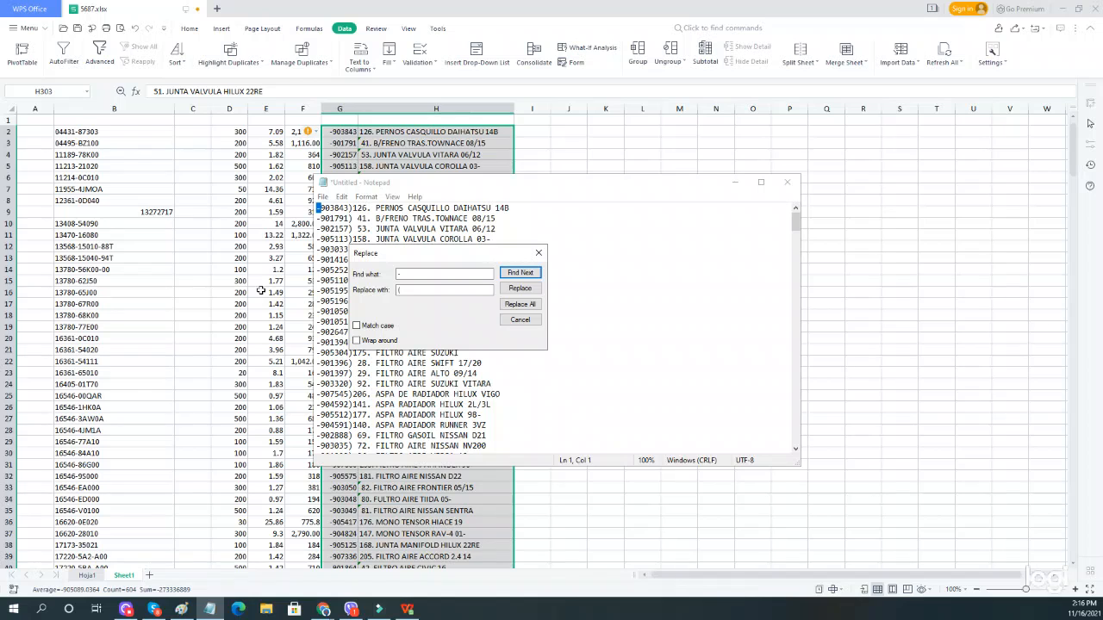
click(520, 304)
click(538, 252)
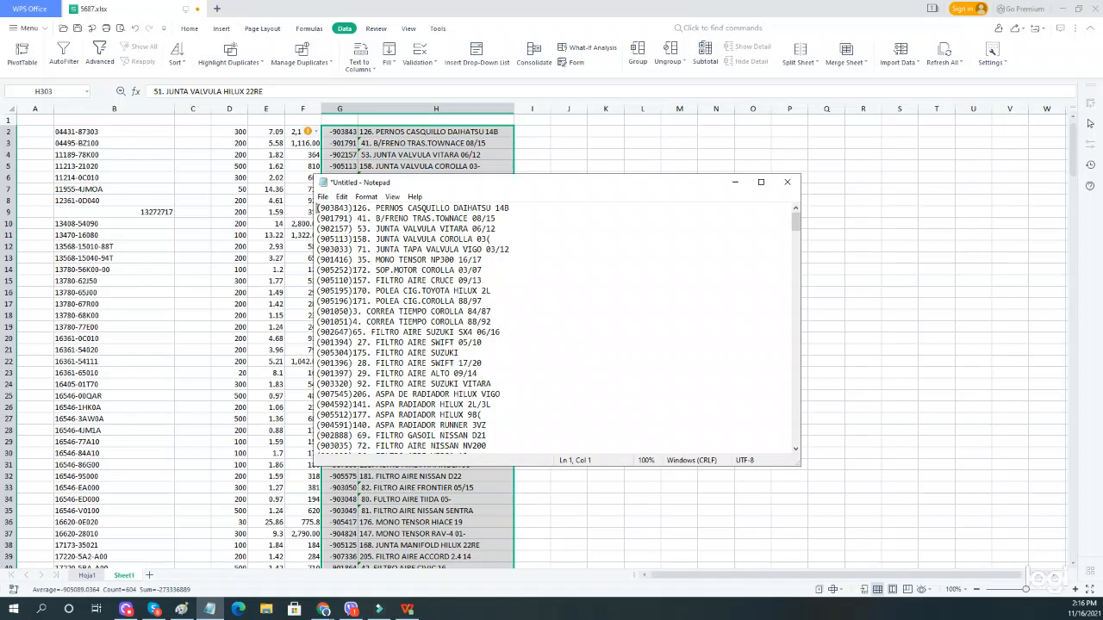
Cut all the Notepad text, paste it at I2 of Sheet1 in WPS Office, and widen column I.
key(ctrl+a)
key(ctrl+x)
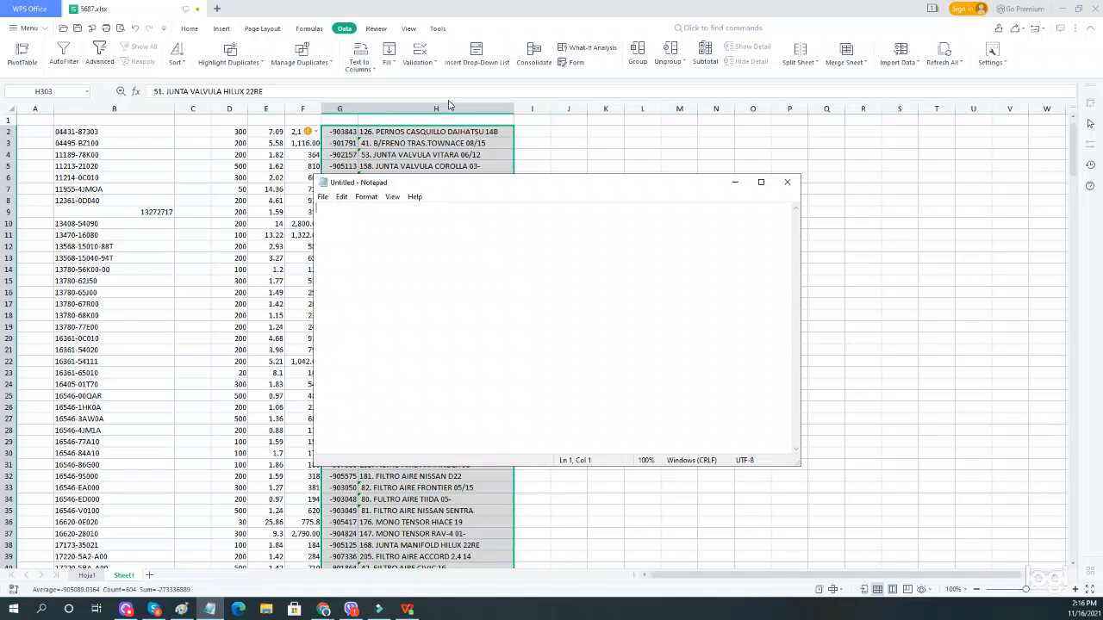
key(alt+Tab)
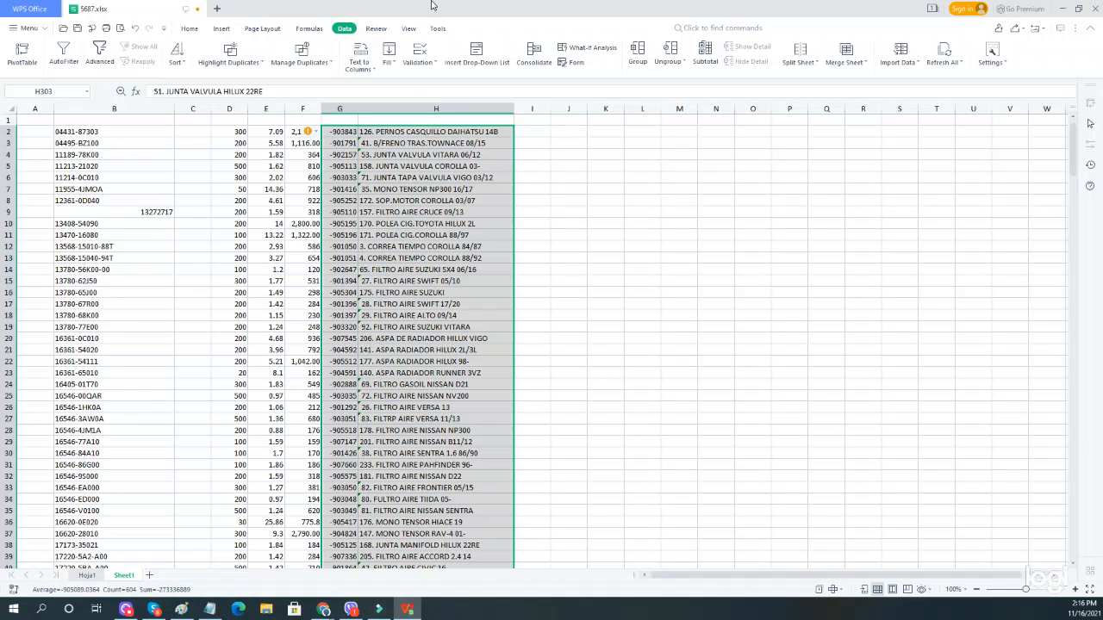
click(539, 133)
key(ctrl+v)
drag(548, 108, 590, 112)
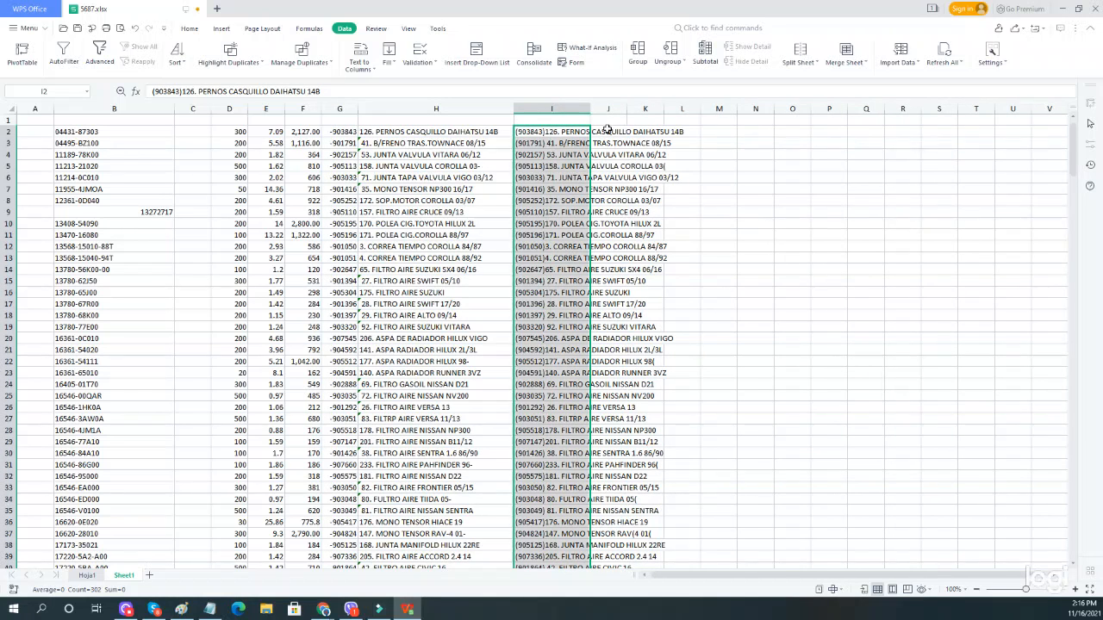
Check the pasted codes and descriptions in column I down to row 303.
click(738, 206)
scroll(580, 416, down, 3)
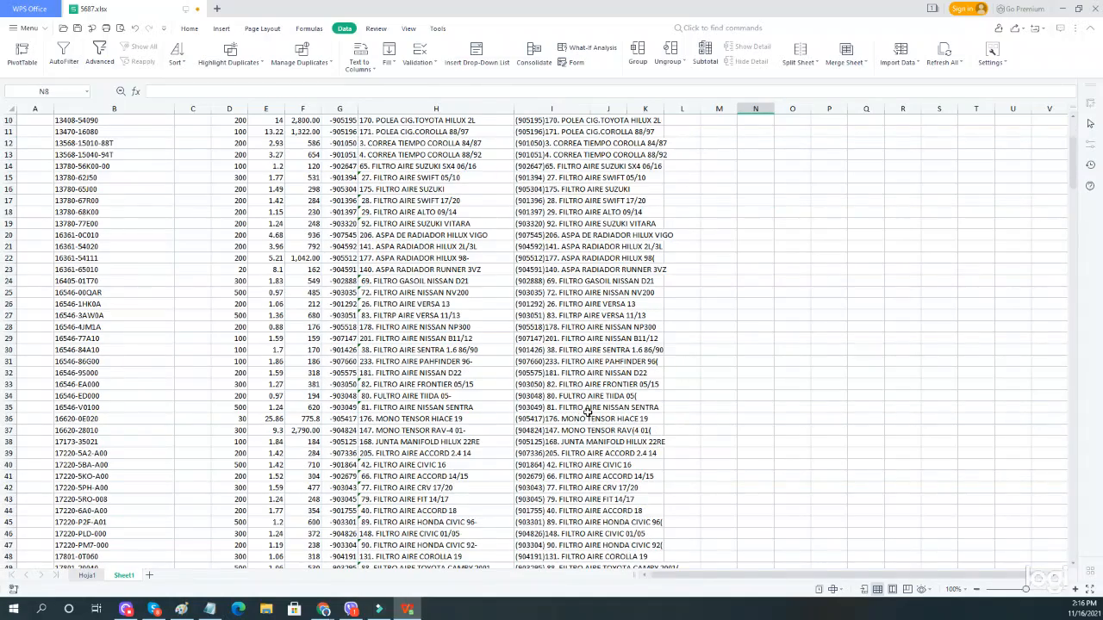
scroll(580, 415, up, 3)
drag(1069, 153, 1059, 561)
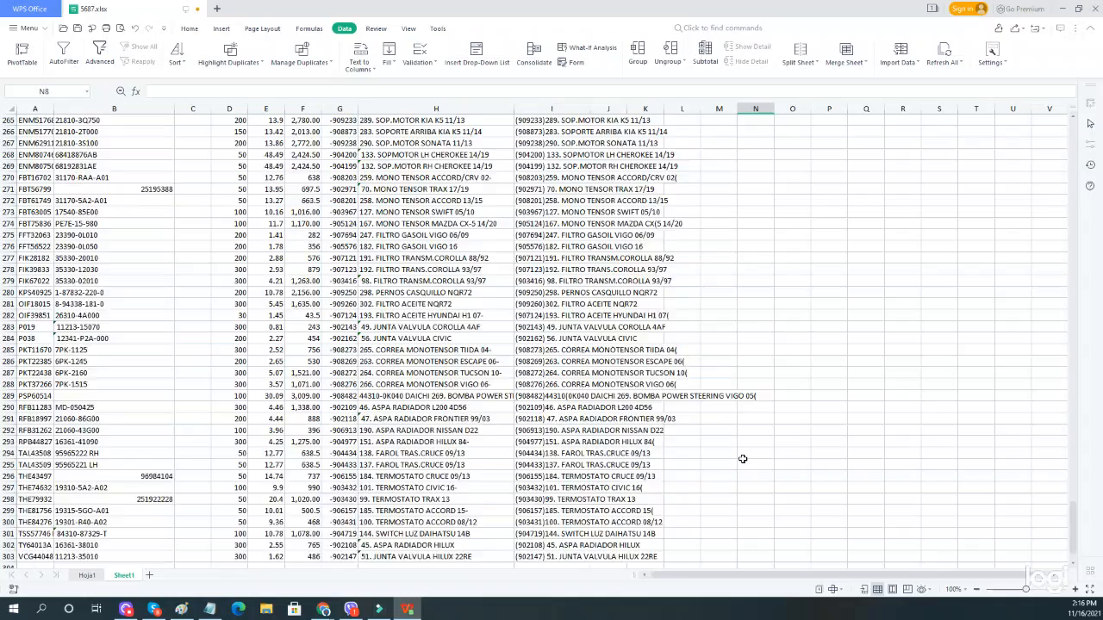
Delete the old separate code and description columns G and H from Sheet1, keeping the joined text column.
scroll(741, 458, down, 4)
scroll(741, 458, up, 5)
scroll(508, 302, up, 20)
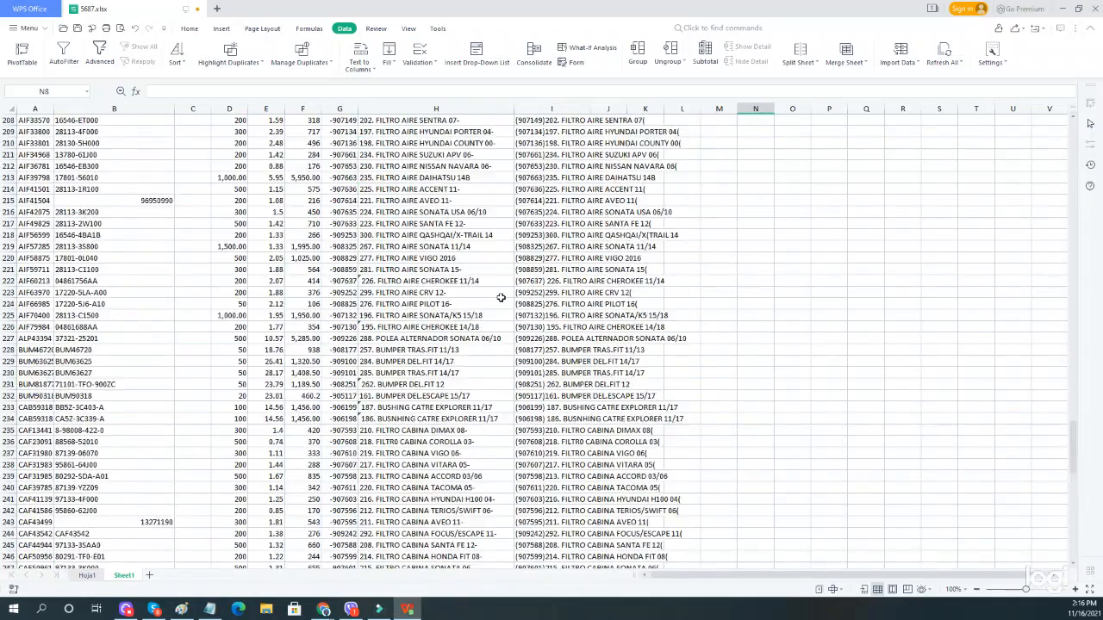
scroll(500, 297, up, 20)
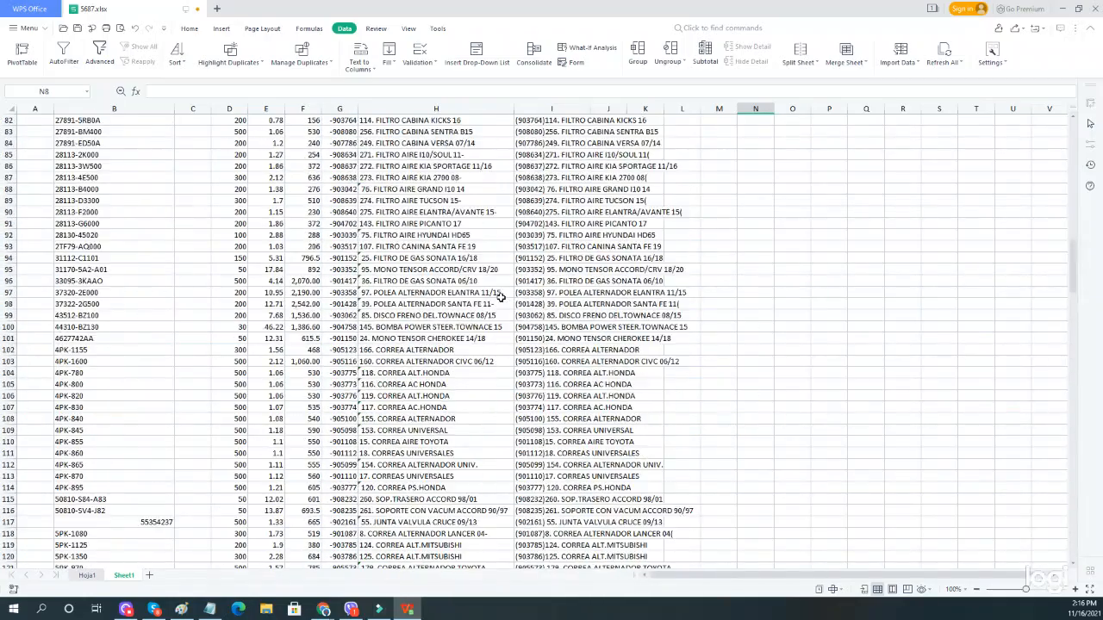
drag(1062, 243, 1040, 103)
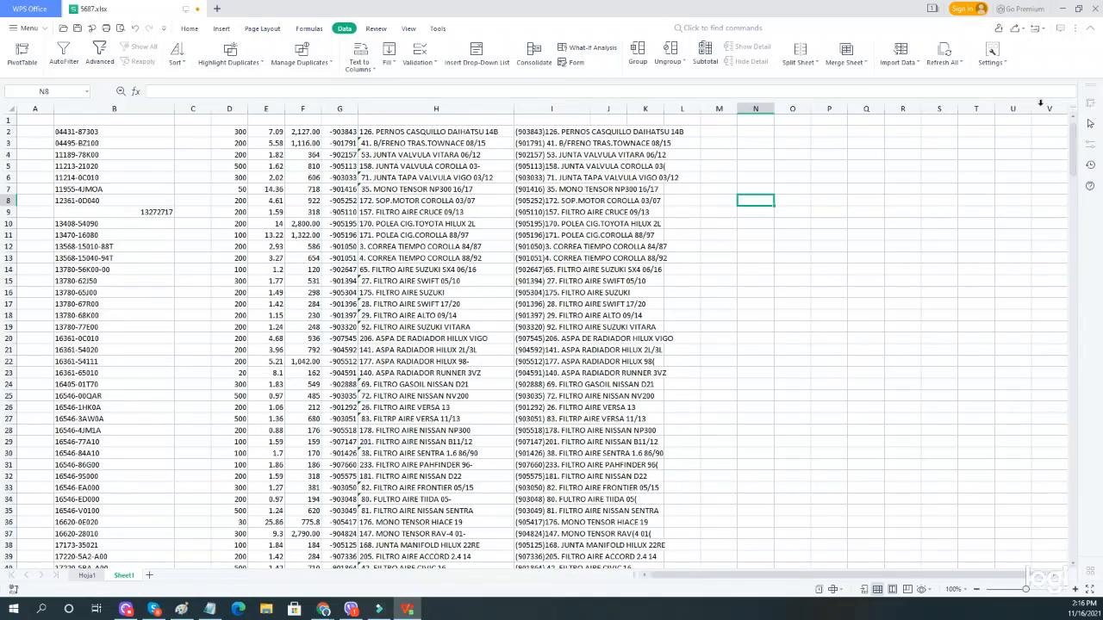
drag(349, 109, 360, 112)
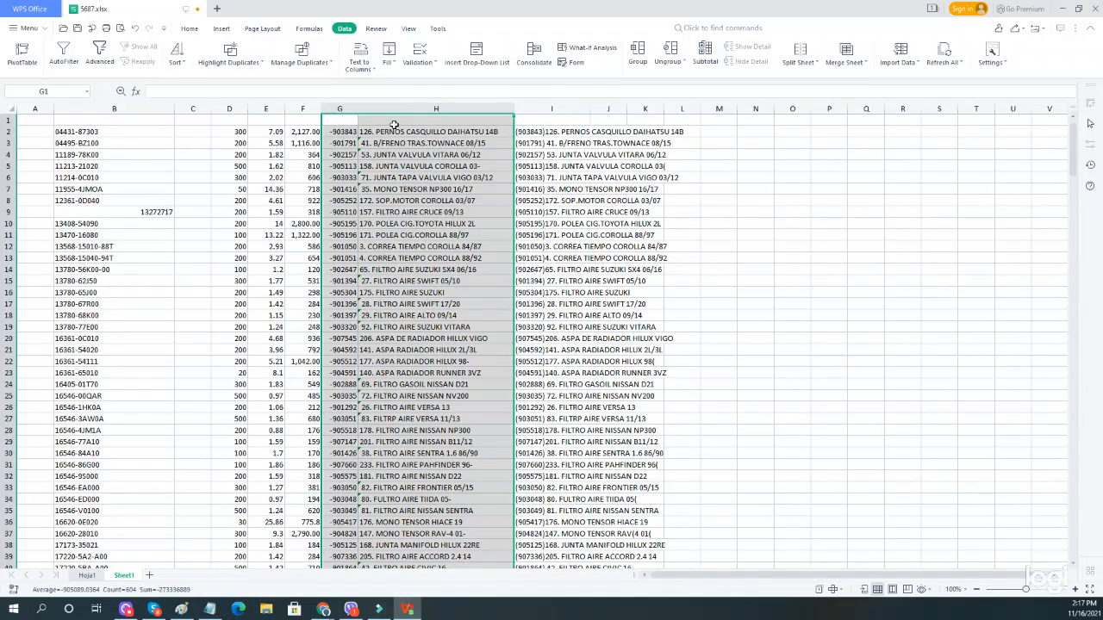
right_click(395, 126)
click(425, 239)
click(437, 225)
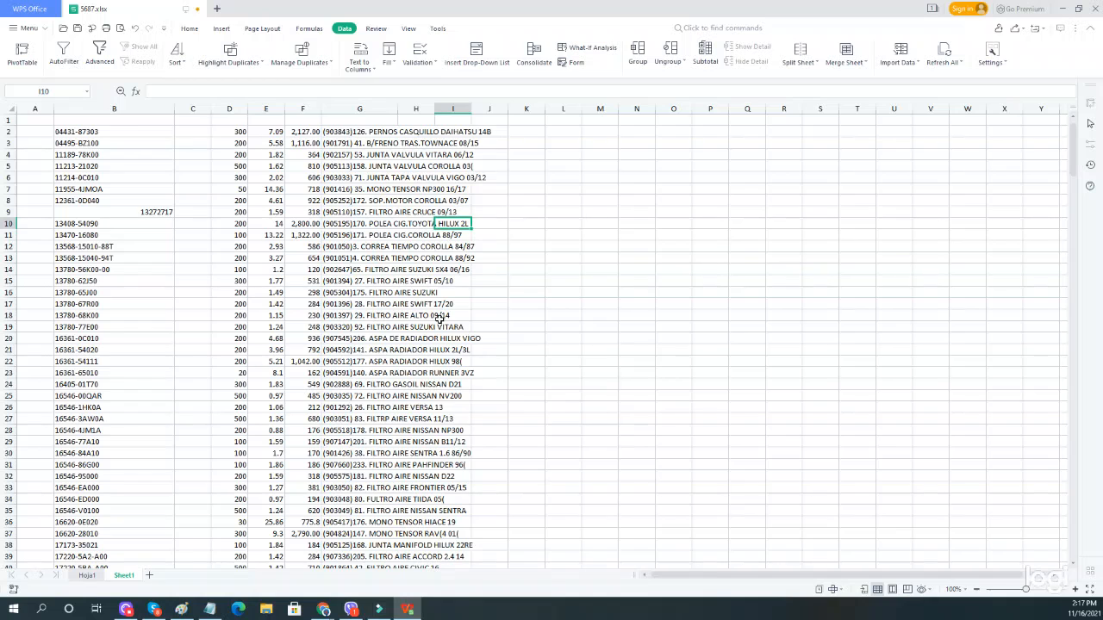
Delete column F with the line totals from Sheet1.
scroll(439, 319, down, 5)
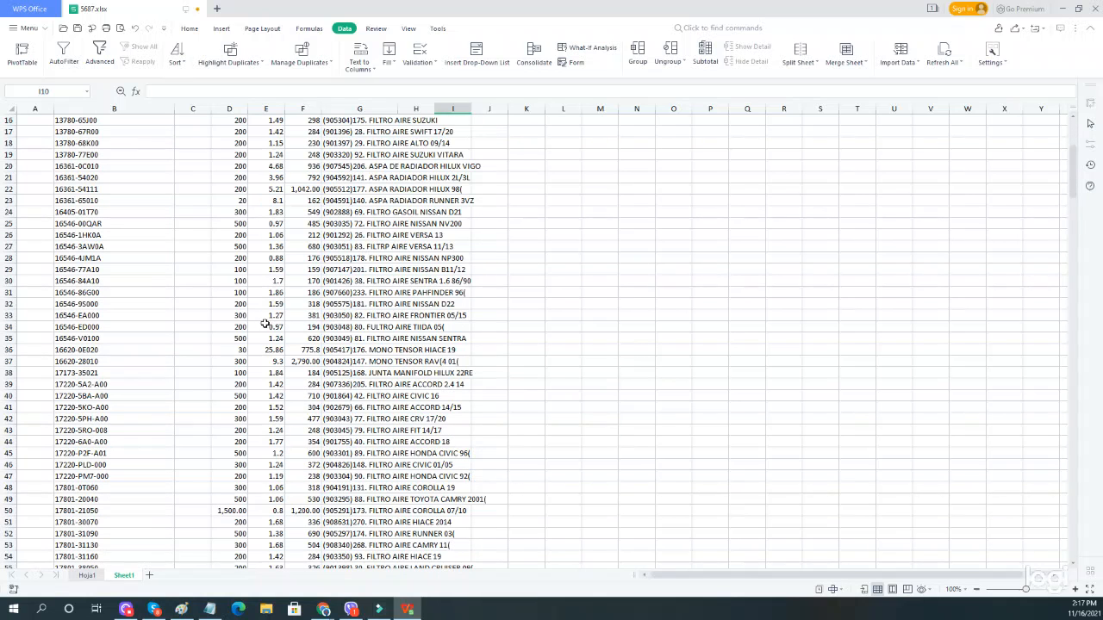
scroll(262, 321, up, 5)
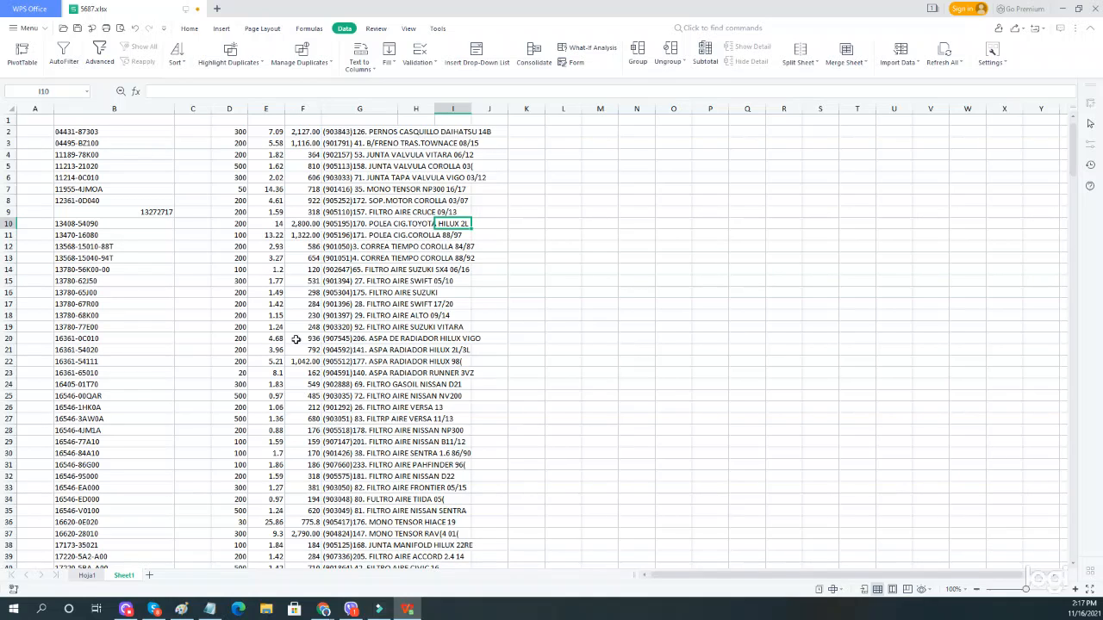
click(296, 110)
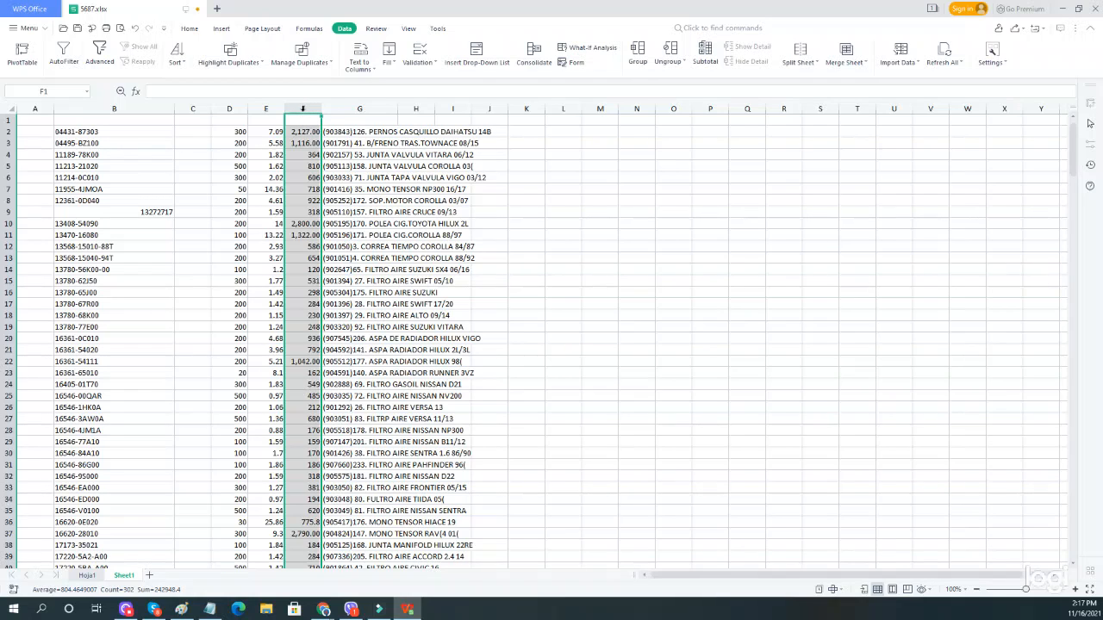
right_click(302, 144)
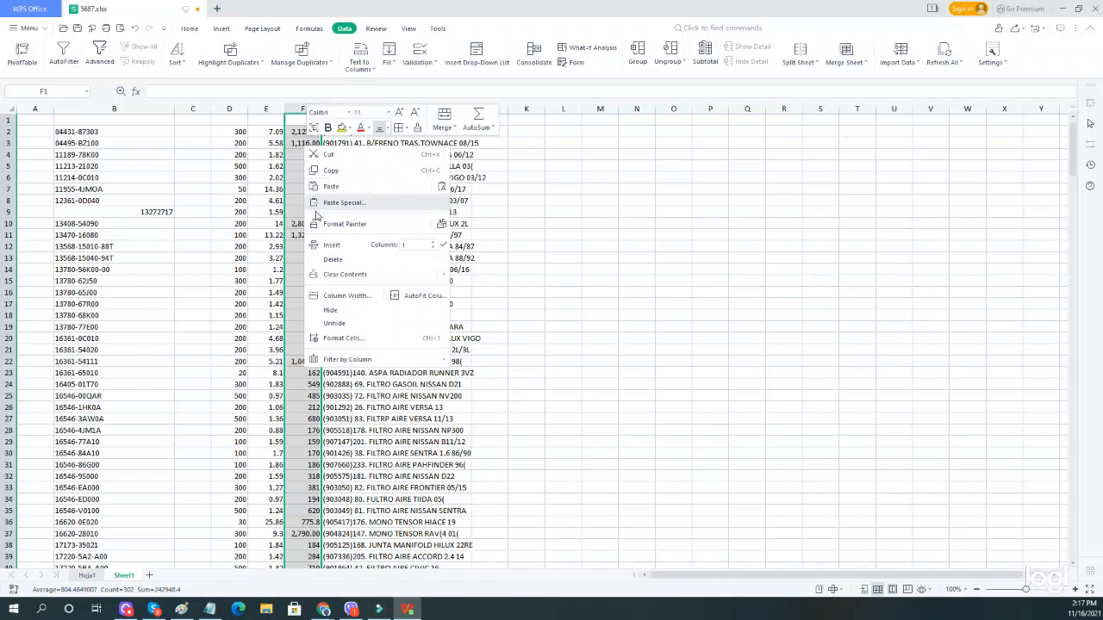
click(344, 263)
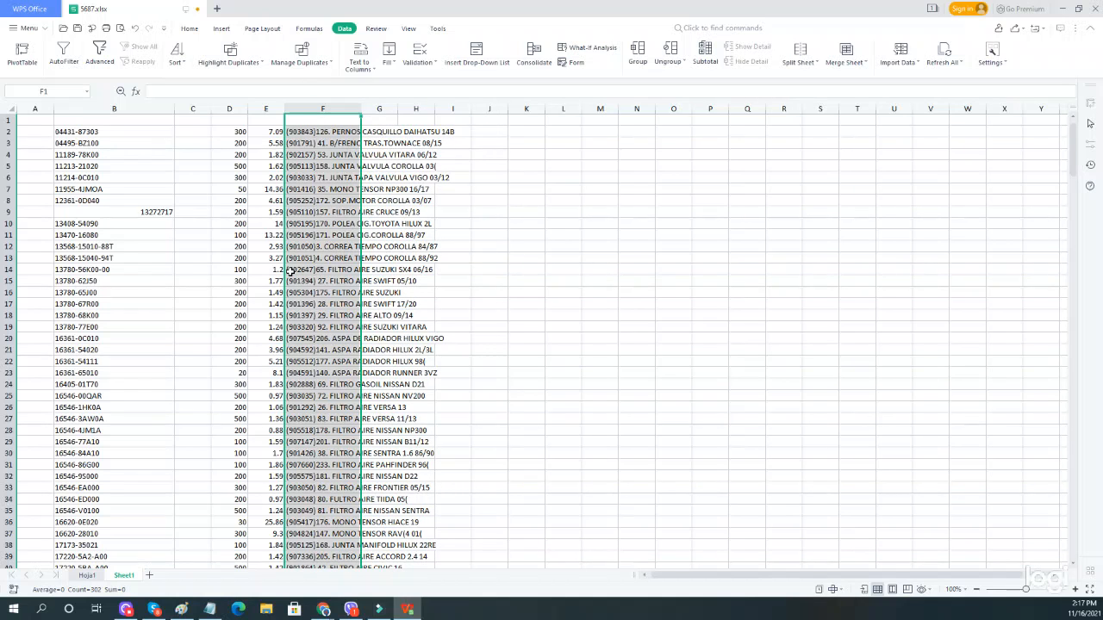
Delete the empty first row of Sheet1 so the product data starts in row 1.
scroll(244, 423, down, 19)
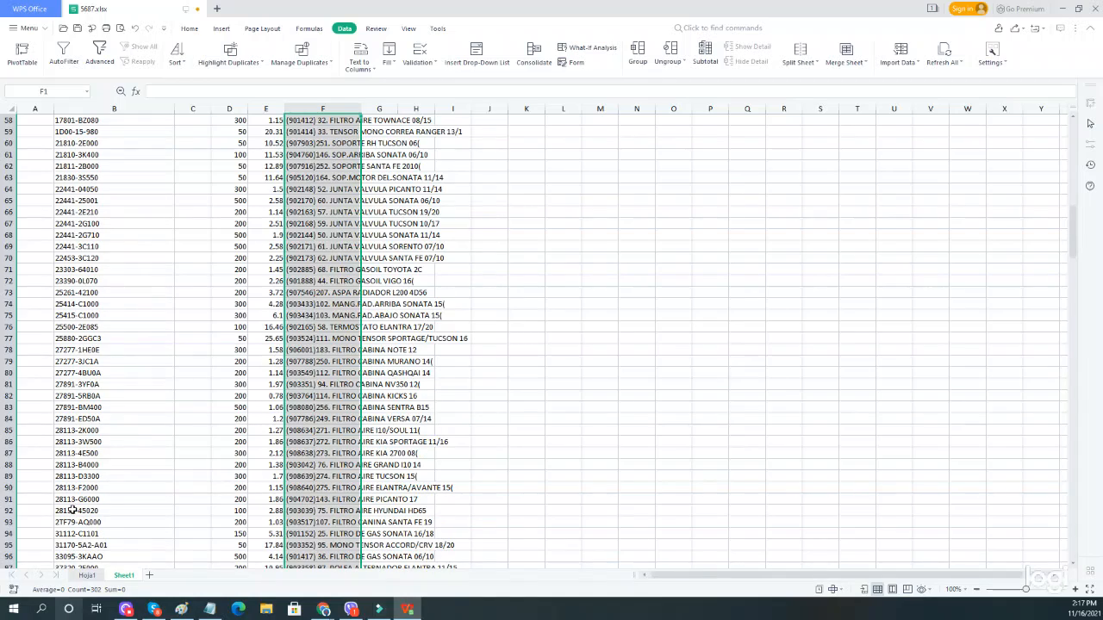
scroll(73, 510, up, 19)
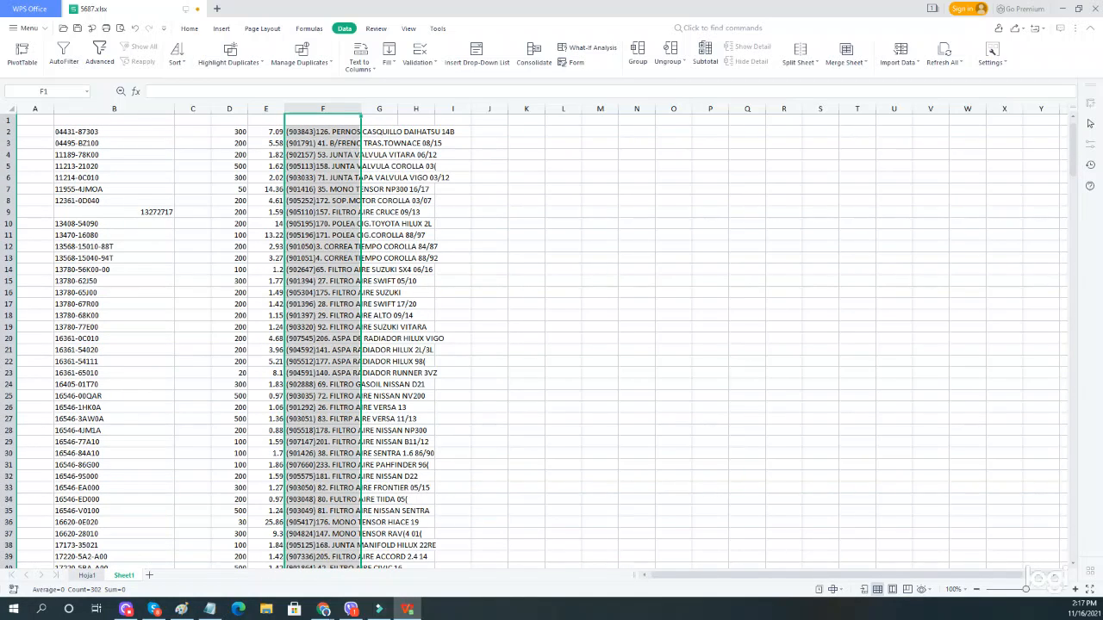
click(9, 121)
right_click(86, 118)
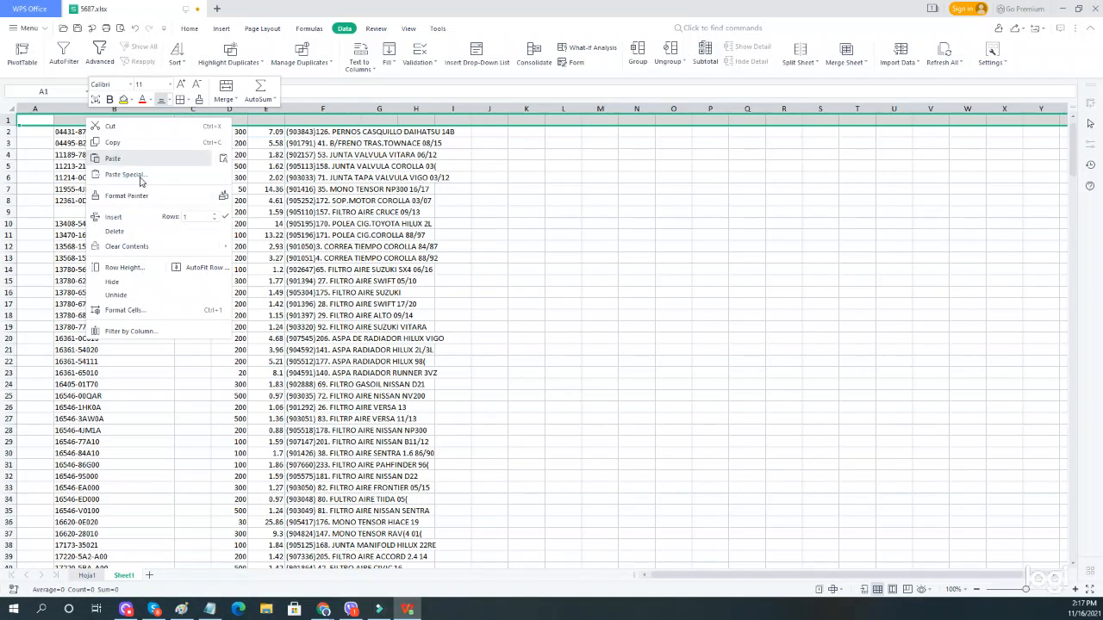
click(151, 231)
click(125, 165)
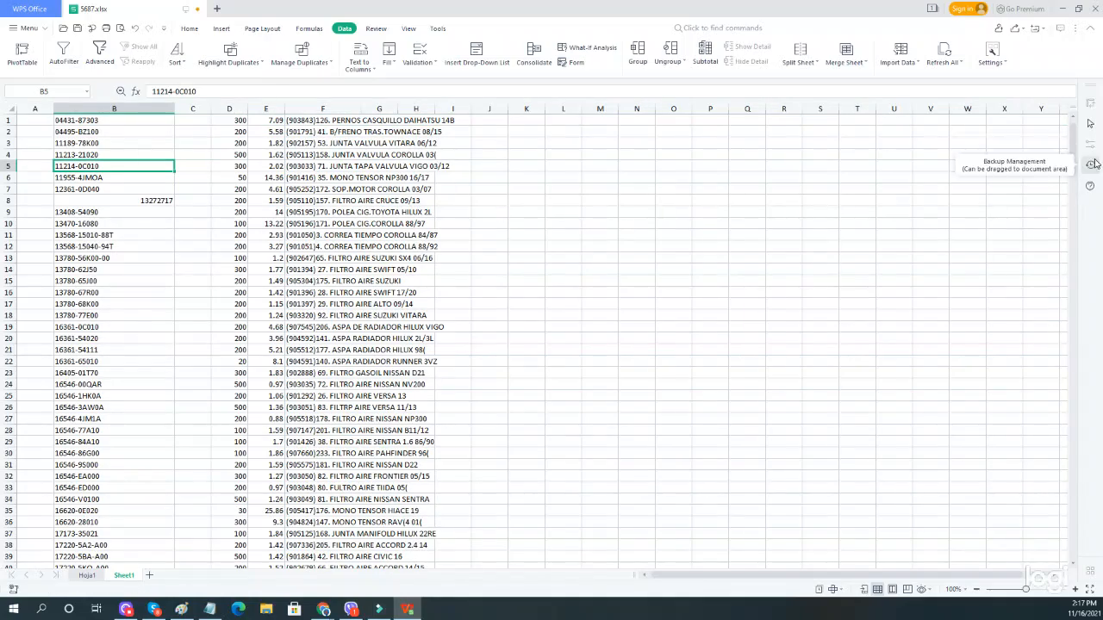
Compare the last rows of Sheet1 with those of the original list on Hoja1, and return to the start of Sheet1.
drag(1071, 148, 1043, 547)
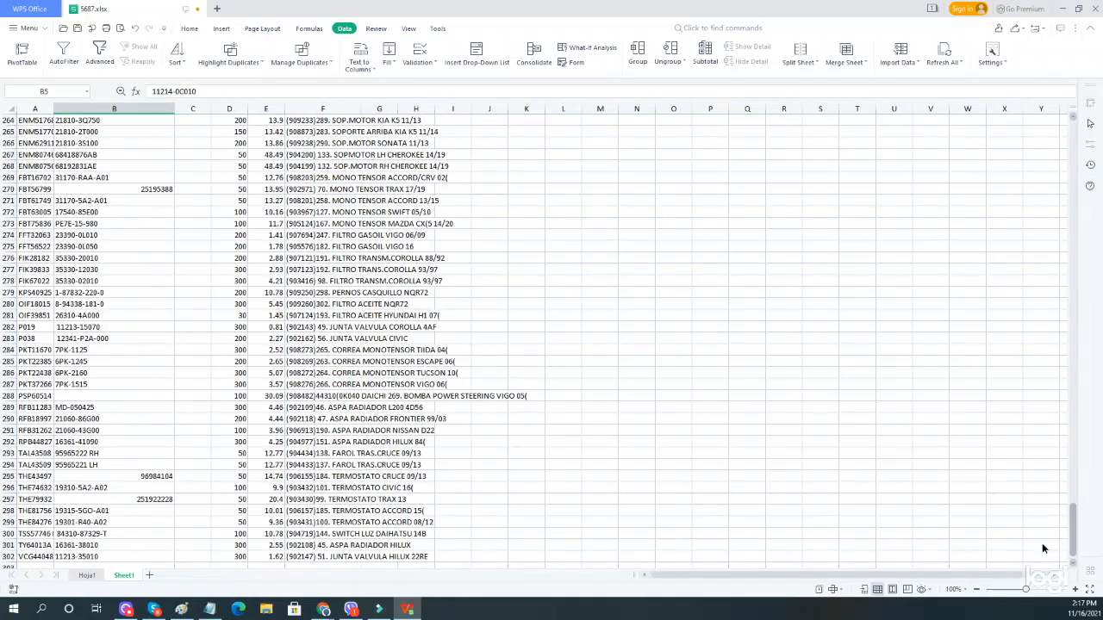
scroll(555, 510, down, 3)
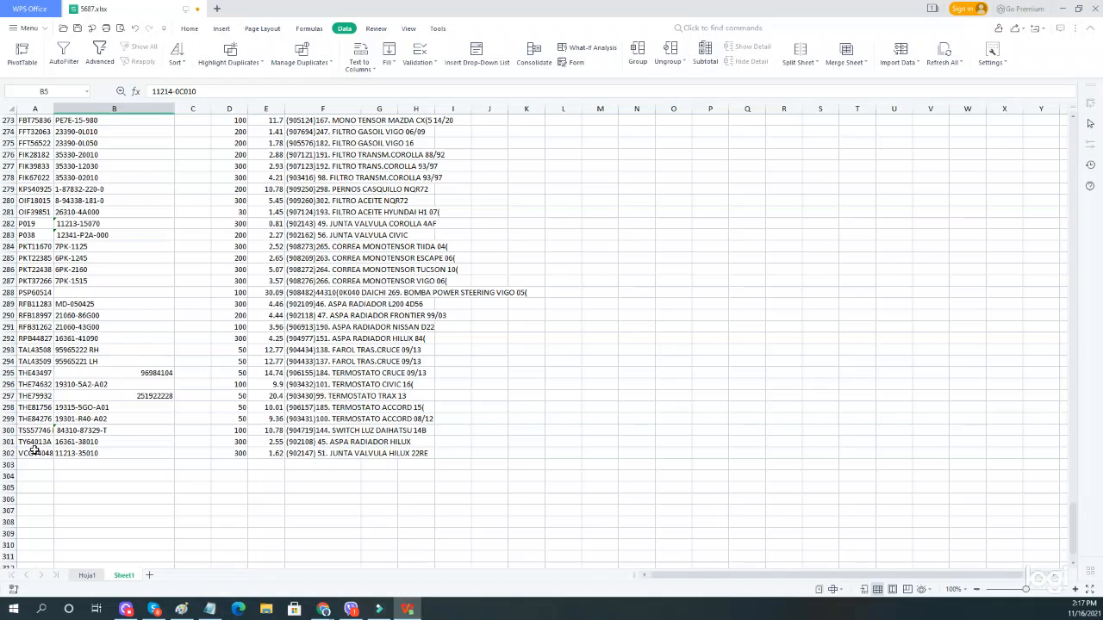
click(86, 574)
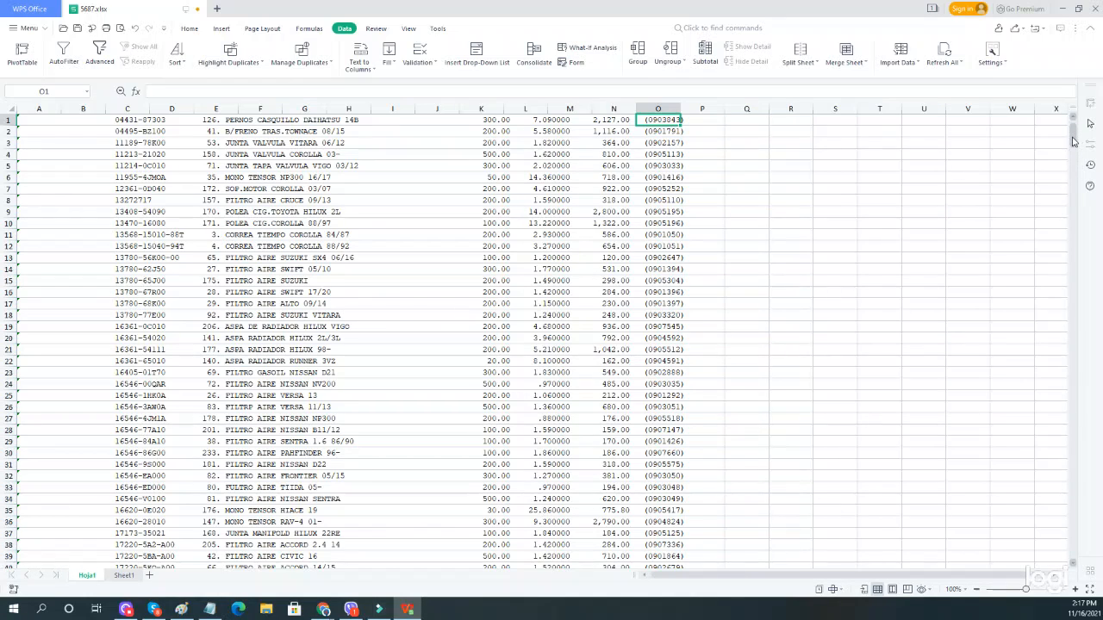
drag(1074, 141, 1052, 343)
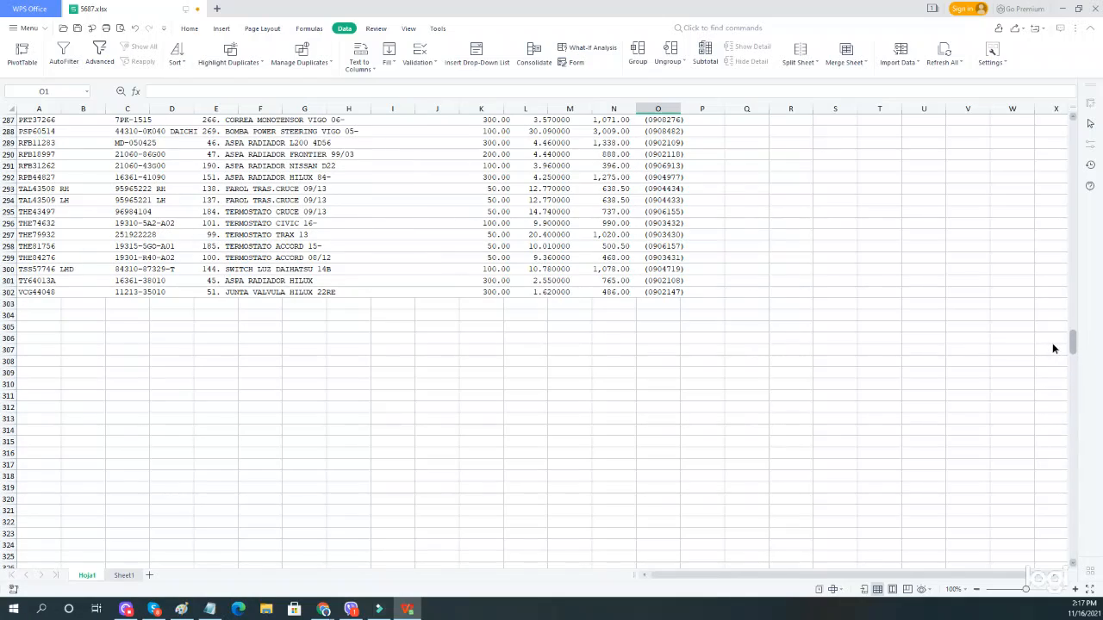
scroll(308, 470, up, 6)
click(124, 575)
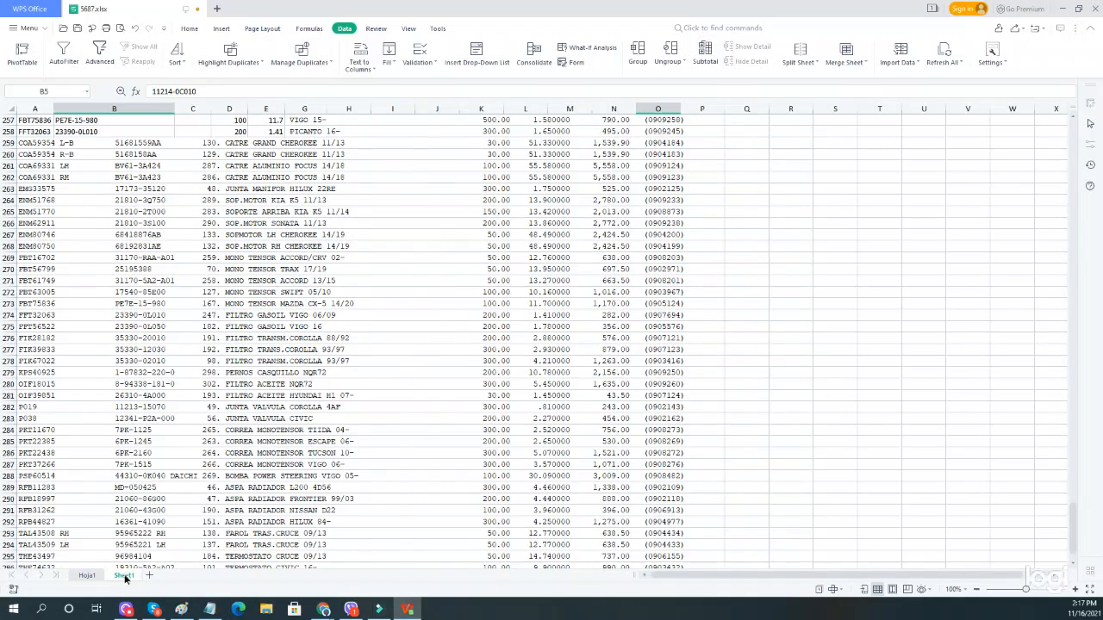
scroll(211, 413, up, 20)
scroll(210, 414, up, 20)
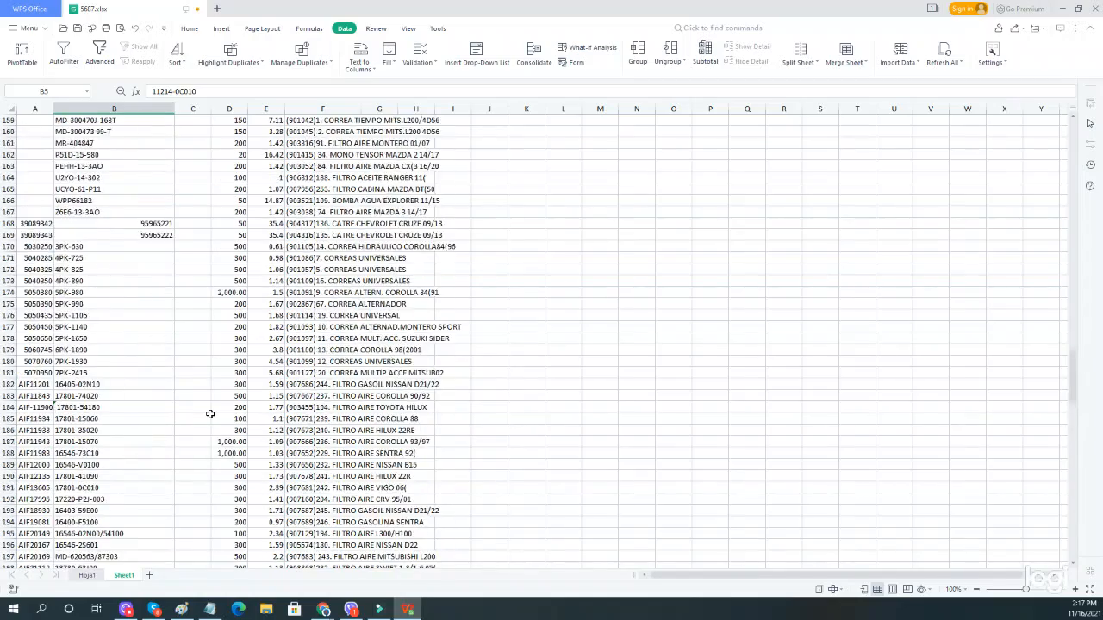
drag(1072, 321, 823, 148)
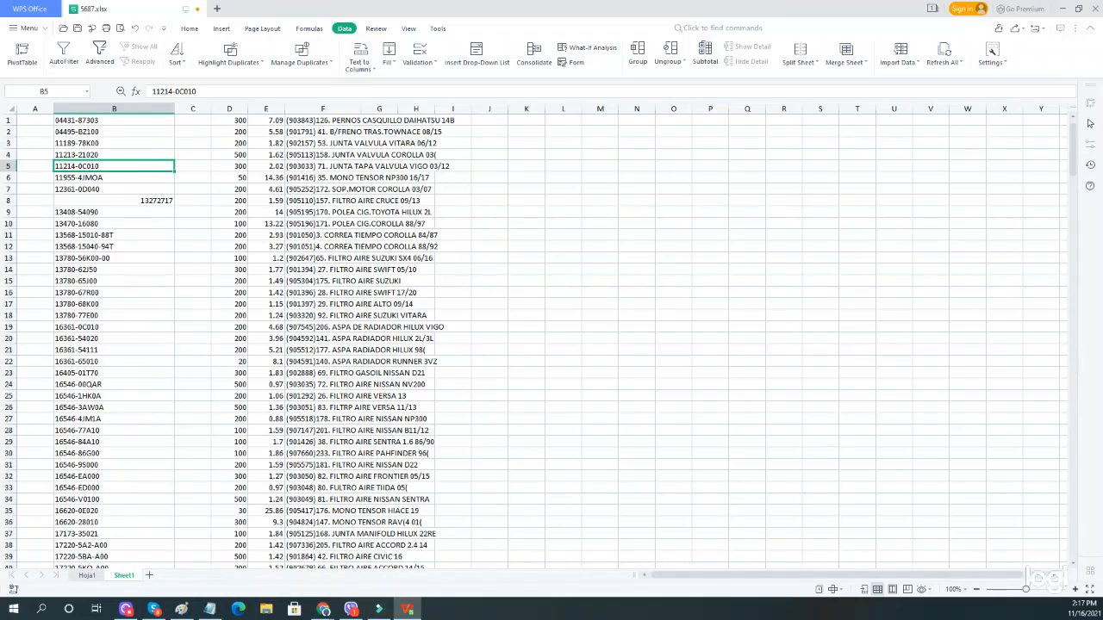